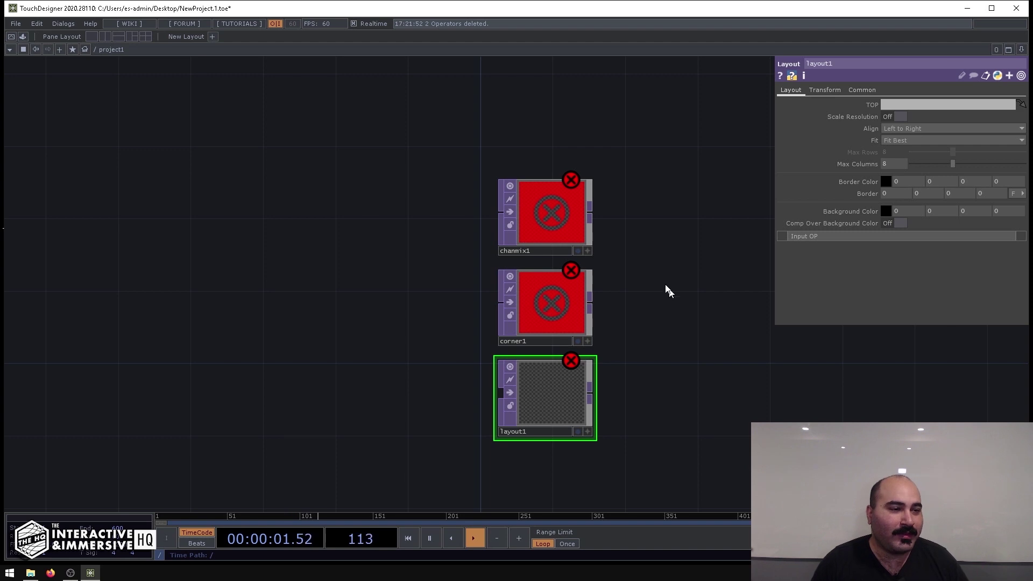
Move chanmix1 upward, clear of corner1 and layout1, and select it to show its Channel Mix parameters
middle_click_drag(543, 190, 537, 302)
left_click_drag(536, 302, 542, 169)
left_click(576, 276)
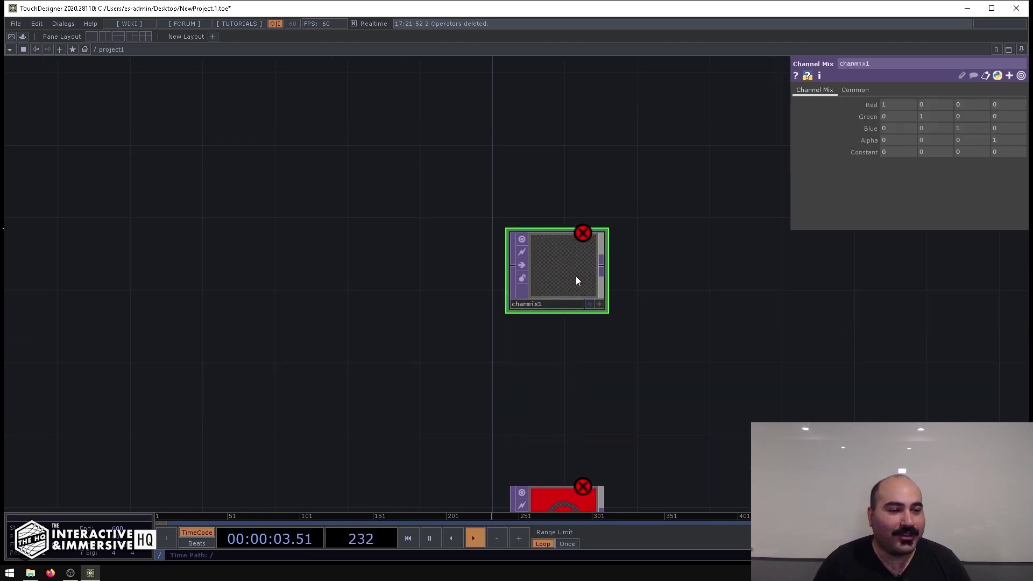
Add a Channel Mix TOP, chanmix2, below chanmix1, then delete it again
middle_click_drag(600, 350, 570, 267)
key("Tab")
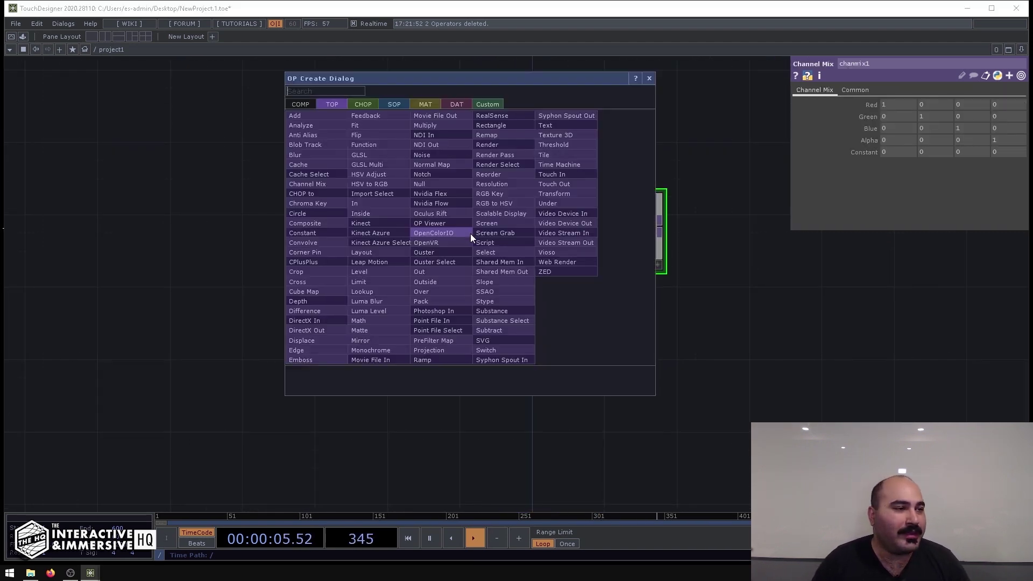
left_click(304, 185)
left_click(620, 344)
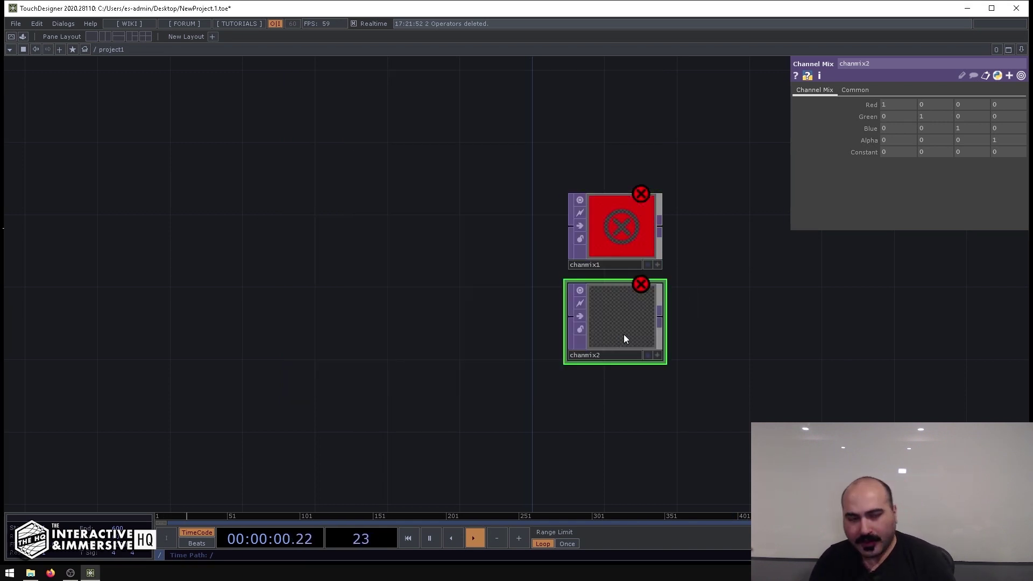
key("Delete")
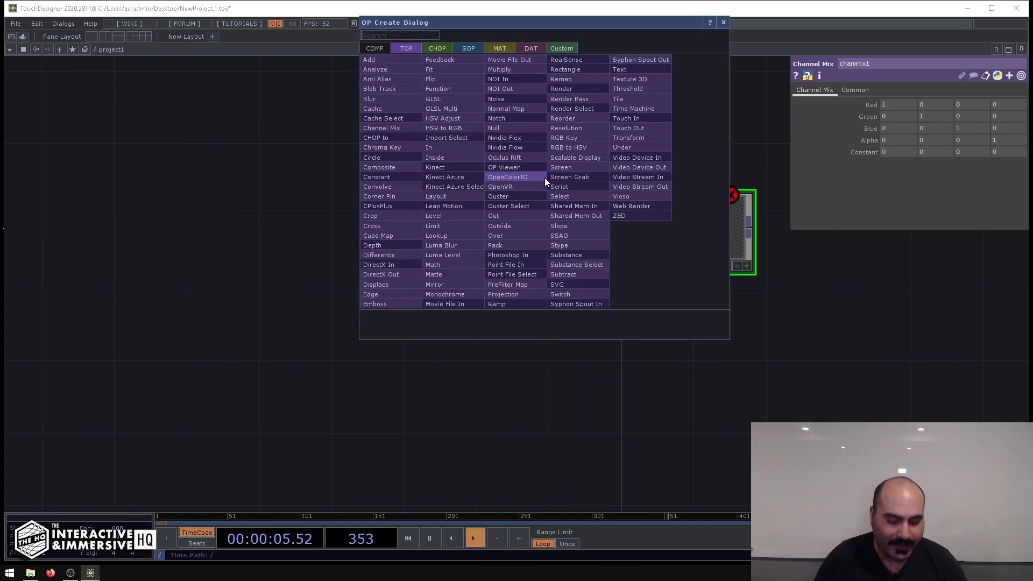
Add a Movie File In TOP, moviefilein1, showing a banana, and wire it into chanmix1
key("Tab")
type("movie")
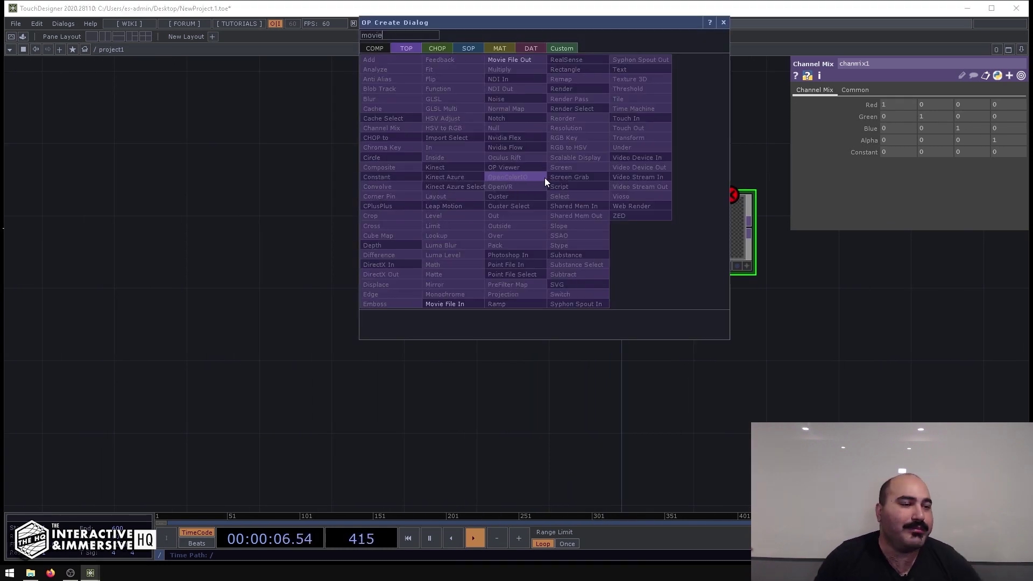
left_click(444, 304)
left_click(535, 225)
left_click_drag(586, 214, 672, 226)
scroll(657, 223, "up", 4)
left_click(640, 240)
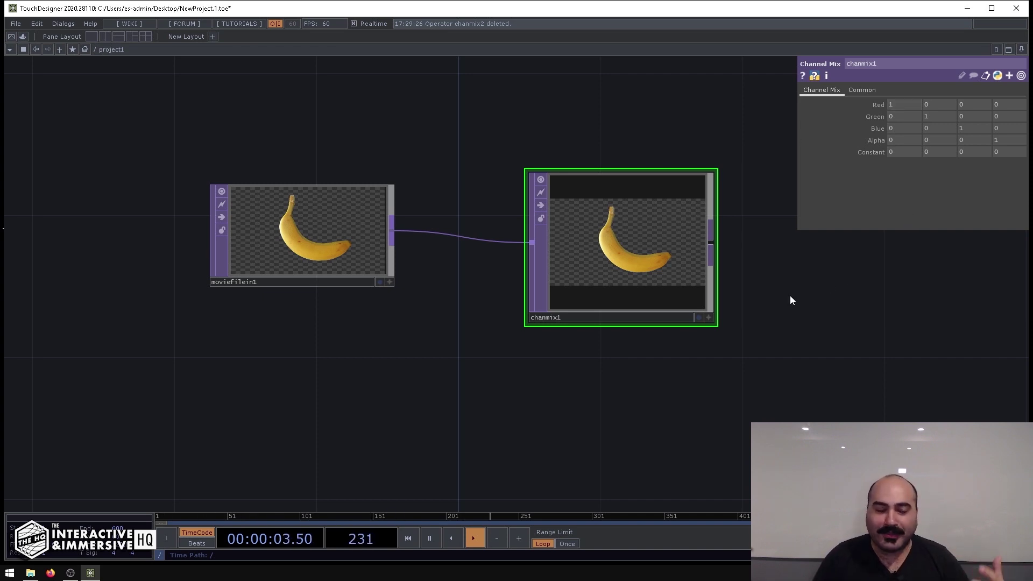
Move moviefilein1 to the canvas centre and view its alpha channel framed in its viewer
left_click(337, 215)
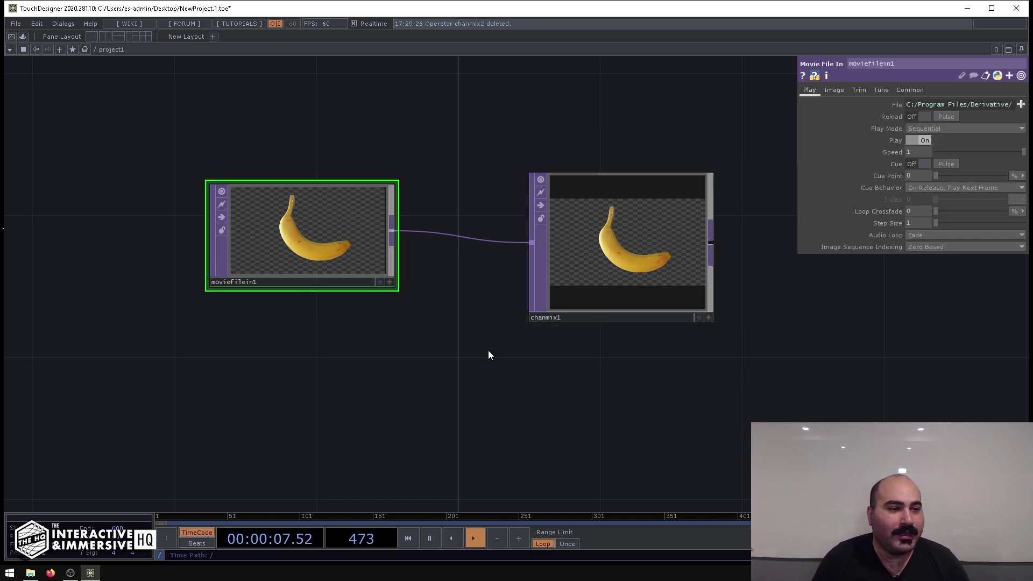
left_click_drag(512, 357, 722, 342)
left_click_drag(572, 220, 276, 282)
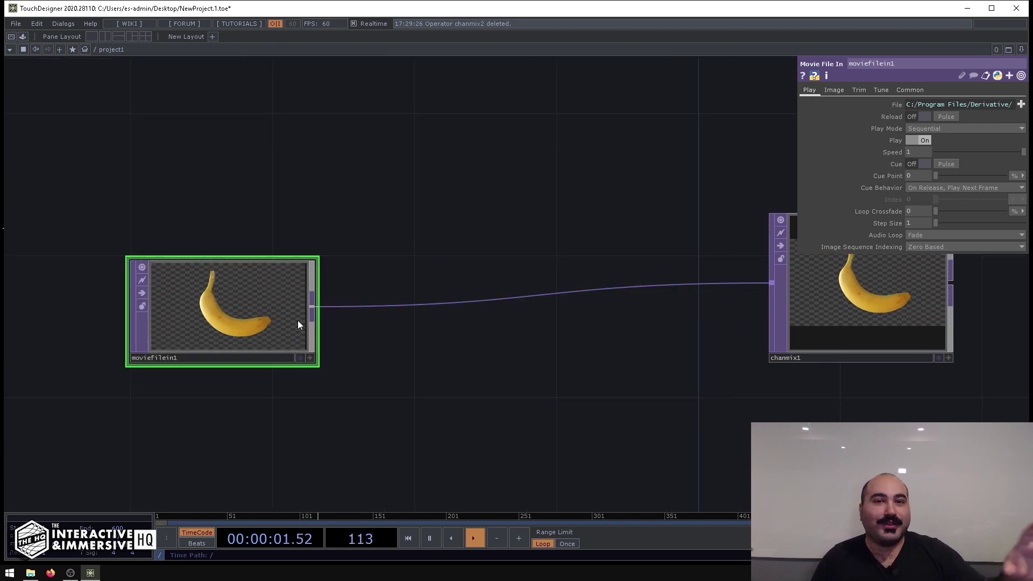
left_click_drag(278, 320, 533, 265)
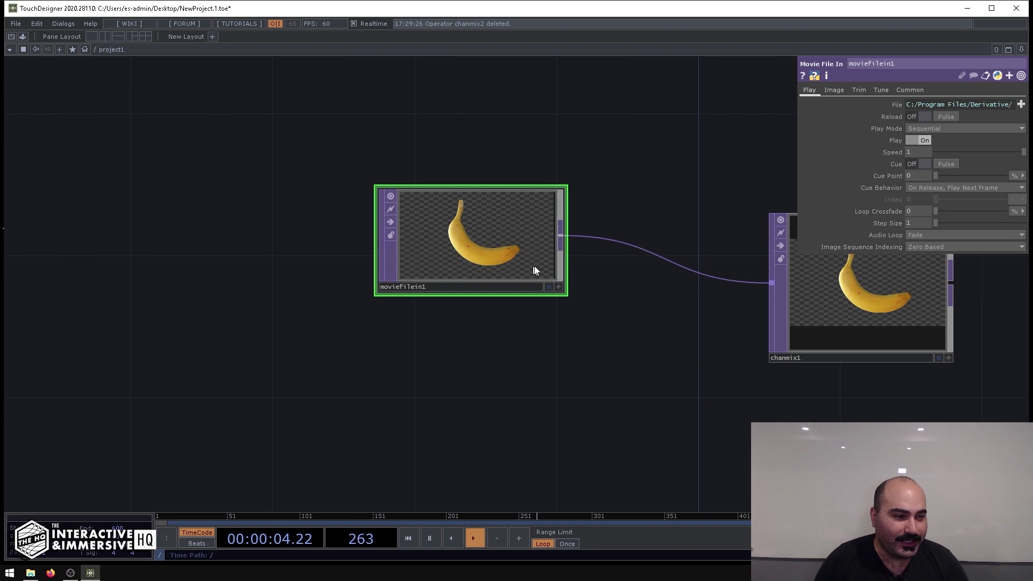
left_click(561, 288)
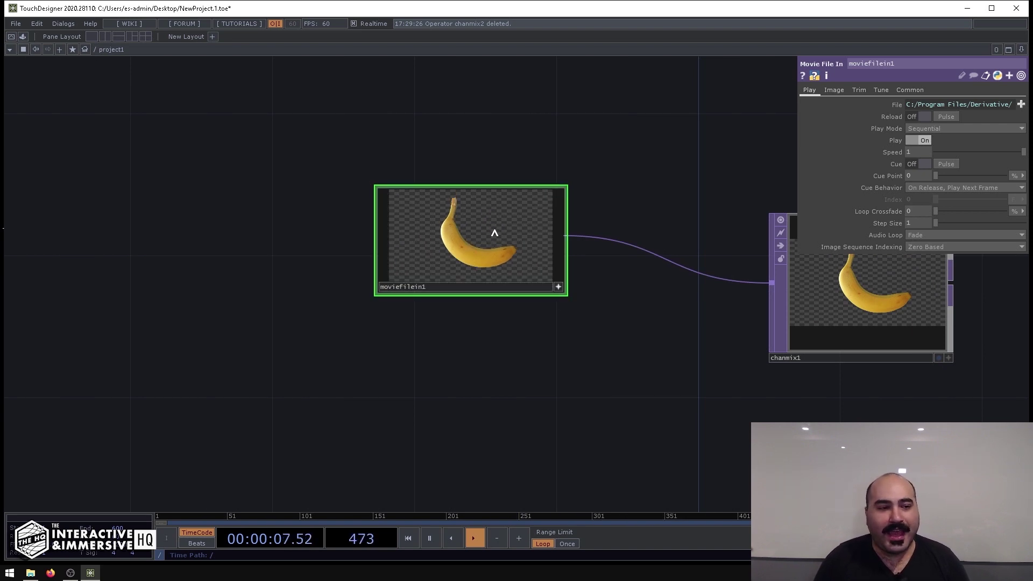
key("a")
key("shift+h")
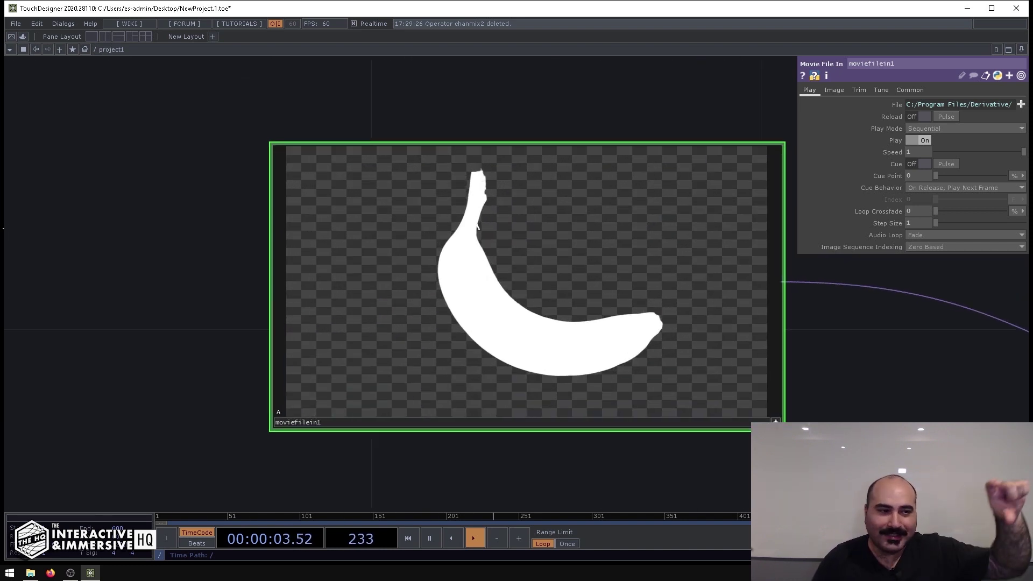
Return moviefilein1's preview to full colour and move the node up and left
key("a")
scroll(535, 263, "down", 3)
left_click(620, 318)
left_click_drag(622, 318, 444, 282)
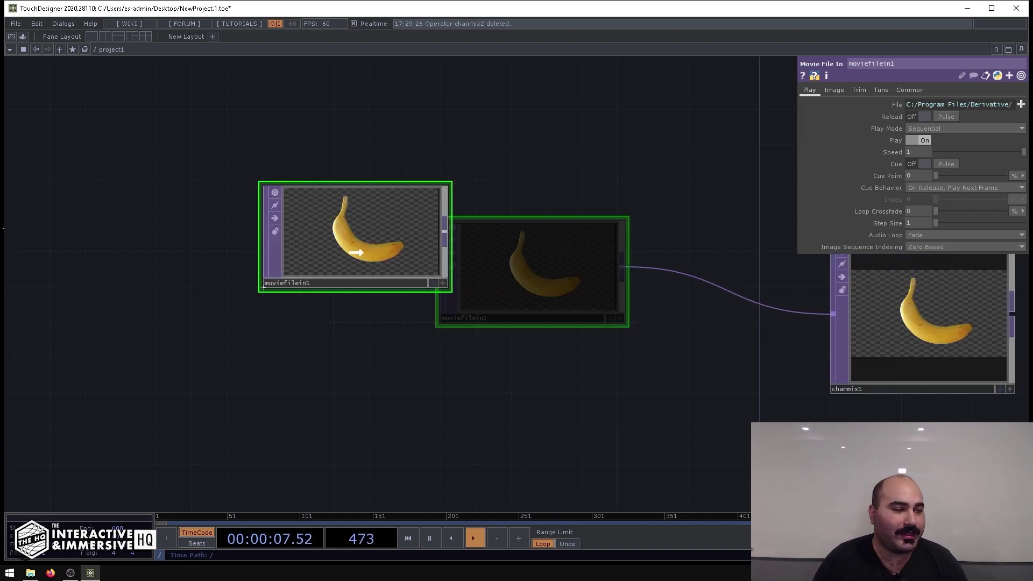
Add a Constant TOP, constant1, below moviefilein1 with its colour set to black 0 0 0
key("Tab")
type("con")
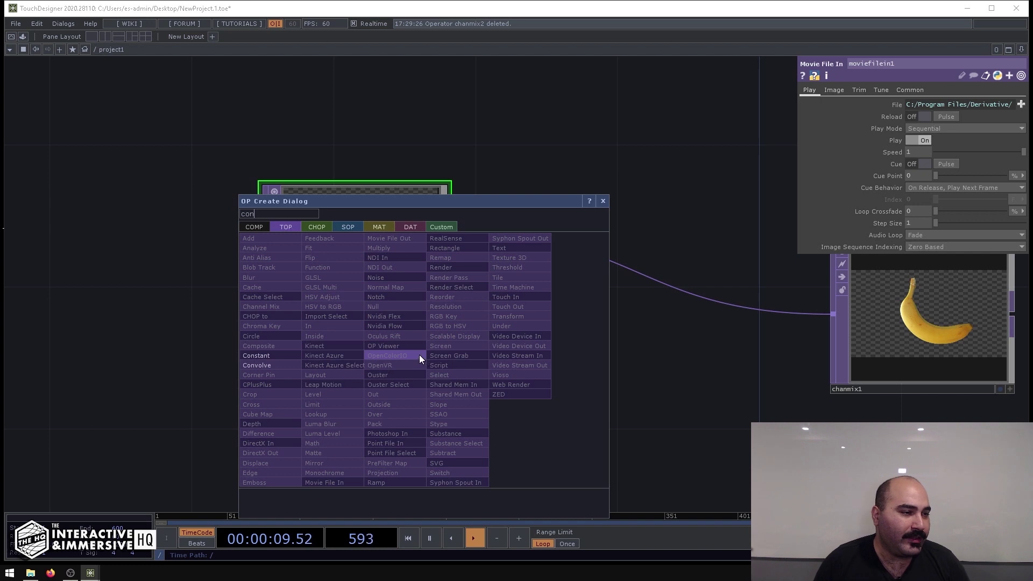
left_click(293, 356)
left_click(358, 384)
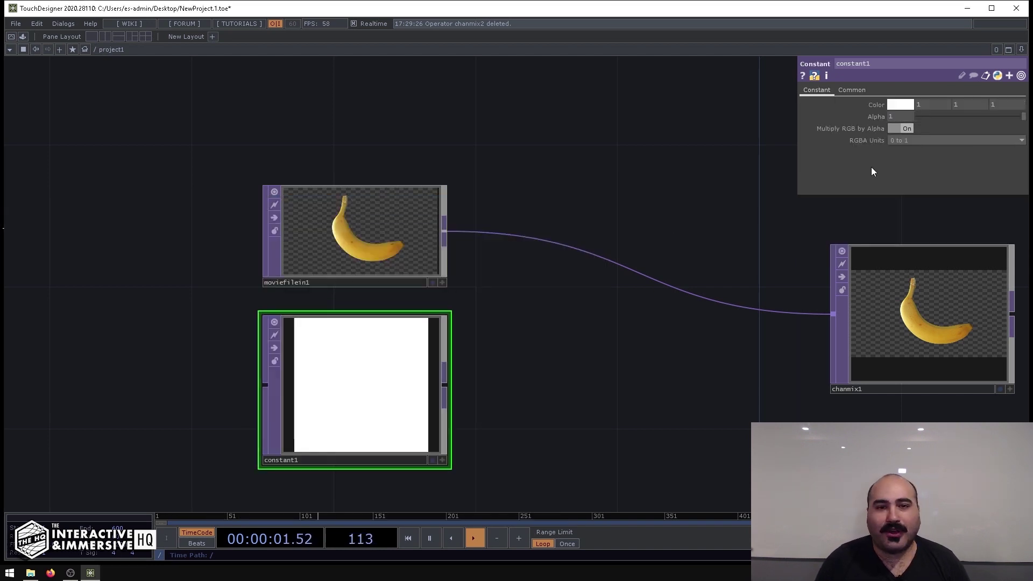
left_click(925, 104)
type("0")
key("Tab")
type("0")
key("Tab")
type("0")
key("Return")
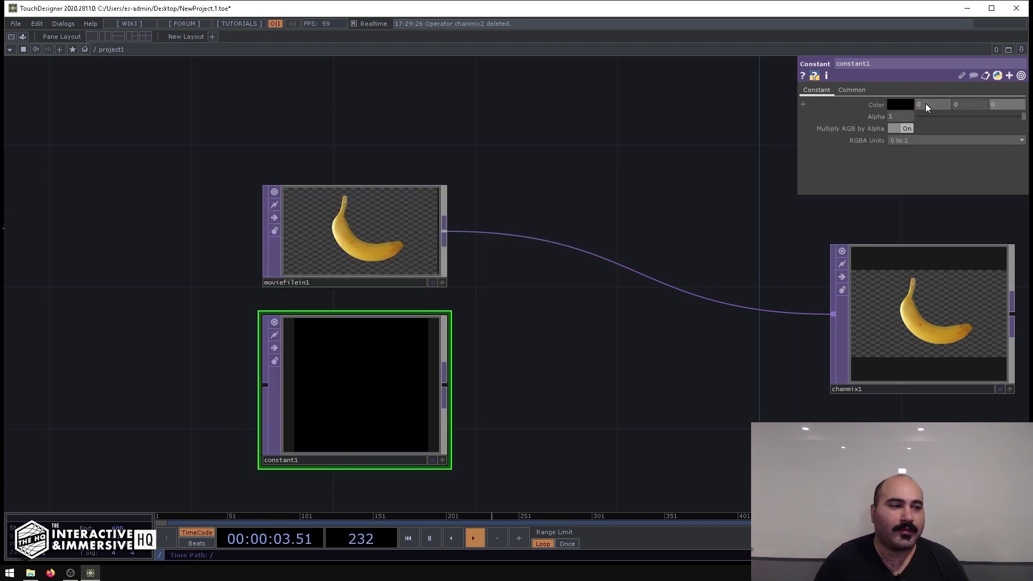
Insert an Over TOP taking moviefilein1 and constant1 as inputs, with Fixed Layer set to Input 1
key("Tab")
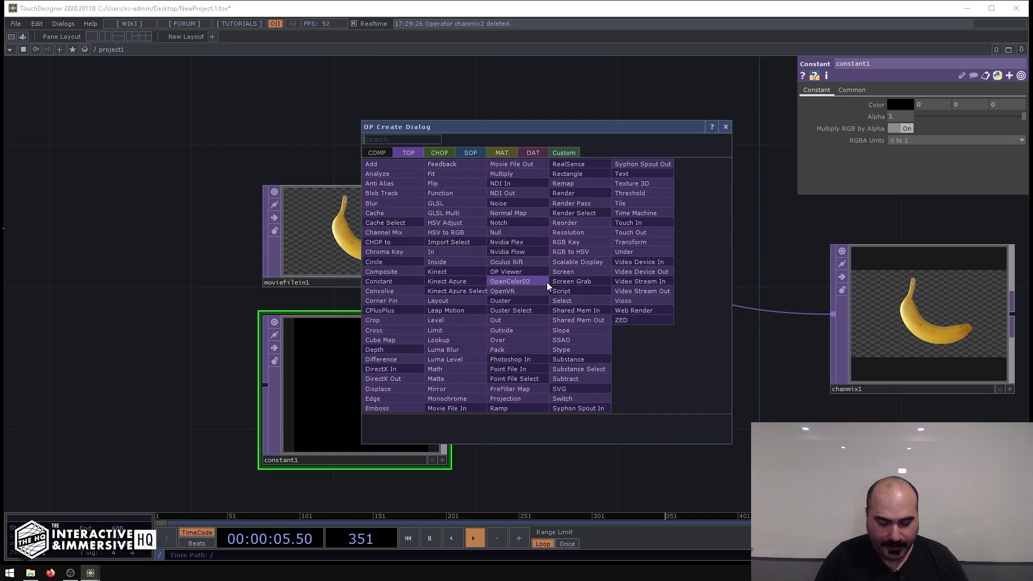
left_click(546, 282)
left_click(547, 282)
left_click_drag(547, 283, 663, 298)
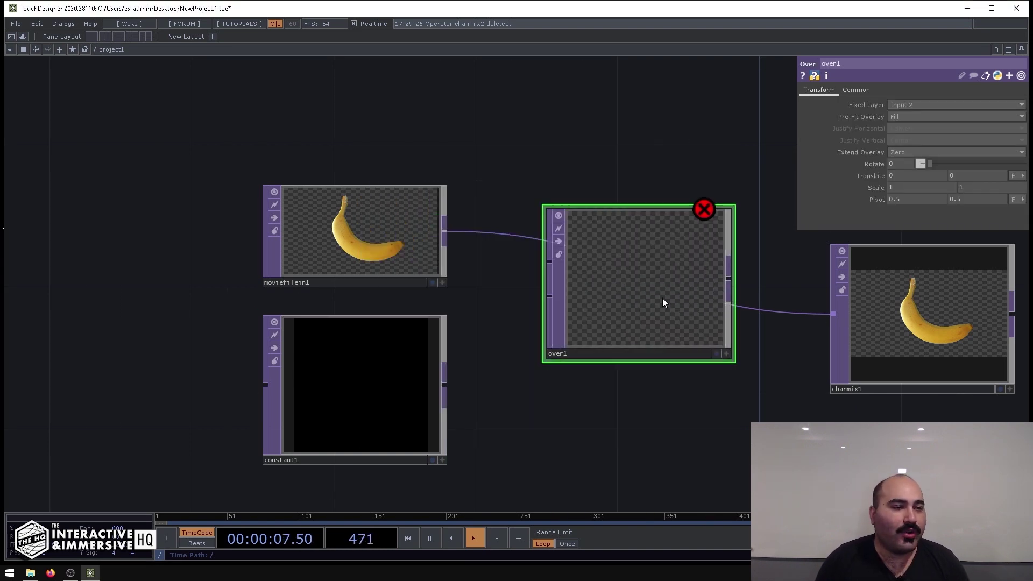
left_click_drag(455, 240, 550, 262)
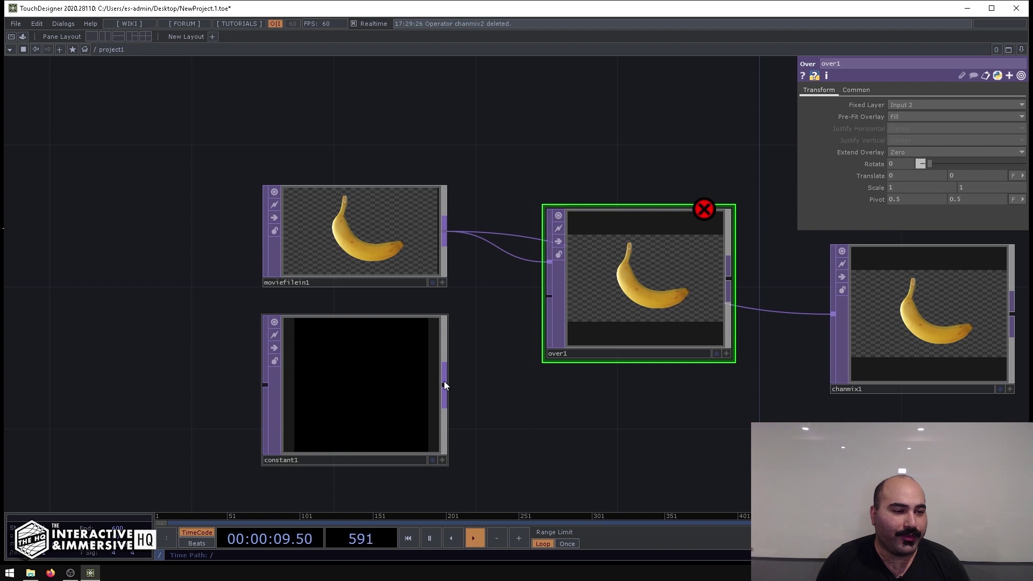
left_click_drag(445, 382, 550, 296)
left_click_drag(653, 311, 652, 382)
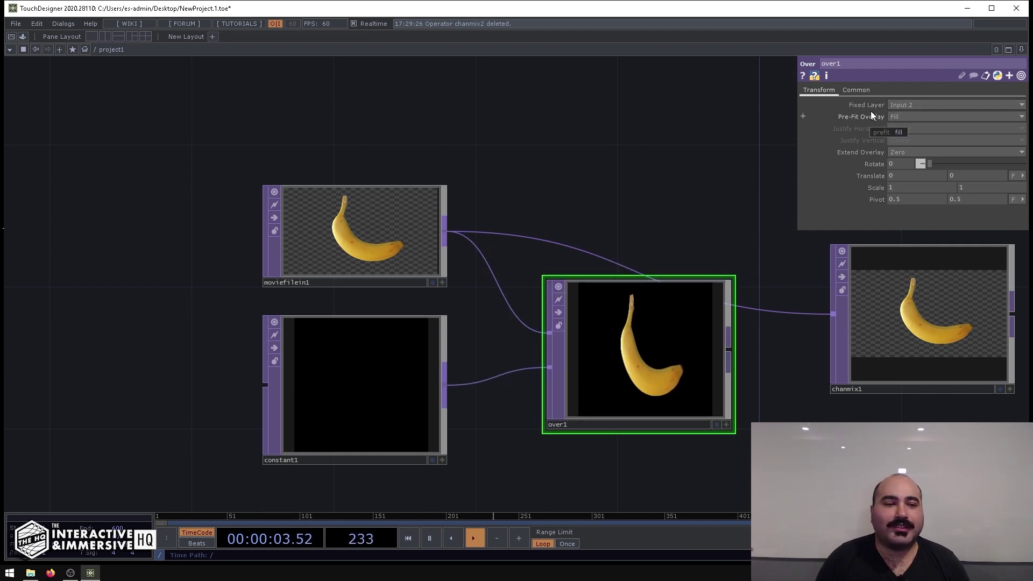
left_click(908, 105)
left_click(895, 115)
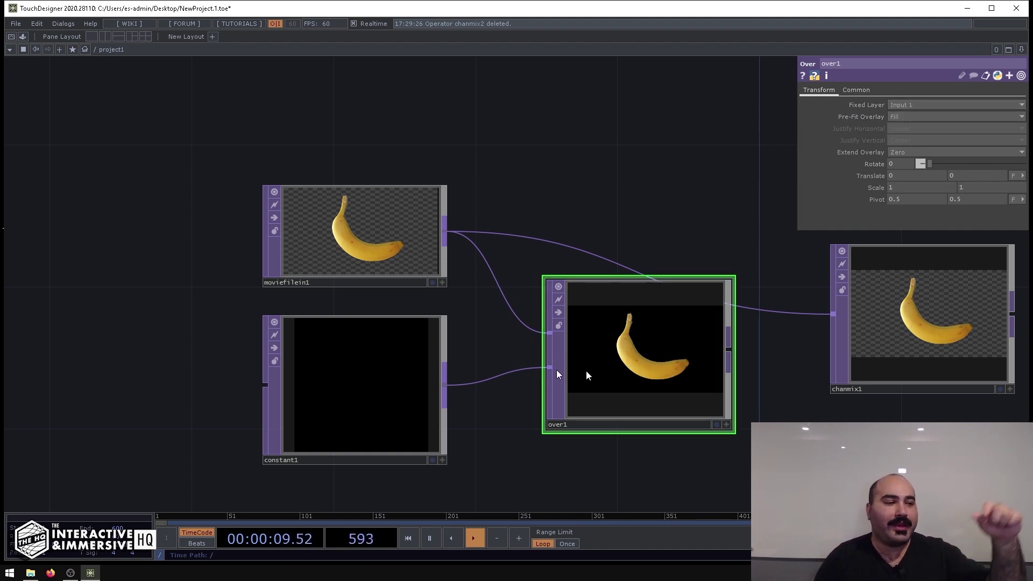
left_click(376, 243)
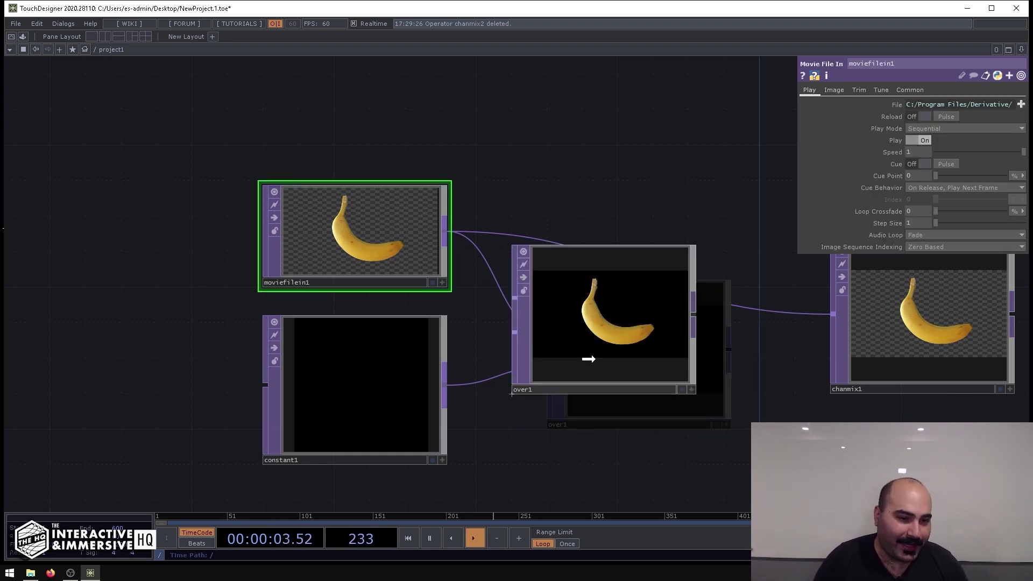
Move over1 beside its inputs and check its alpha channel before returning to colour view
left_click_drag(623, 345, 552, 344)
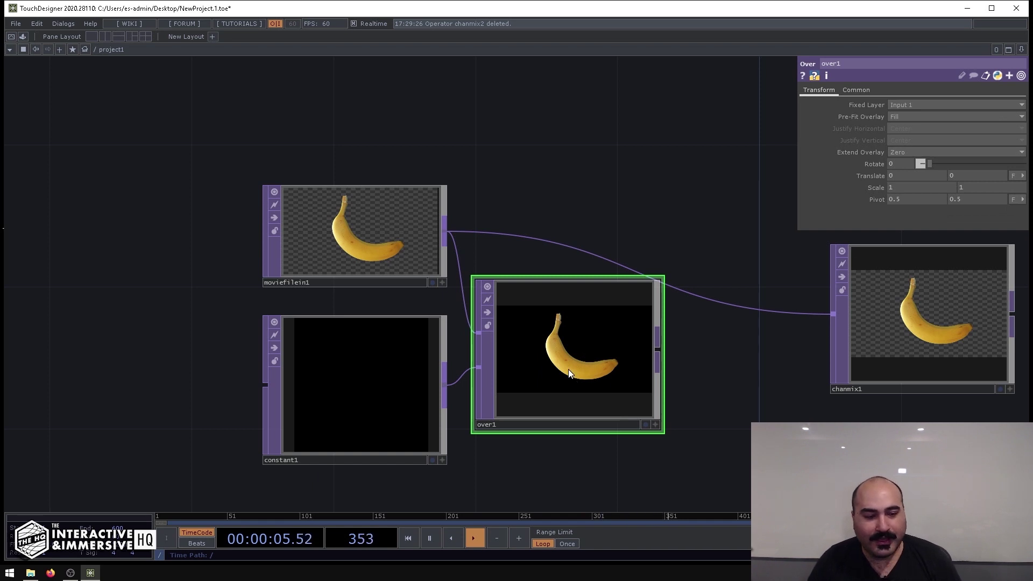
left_click(656, 425)
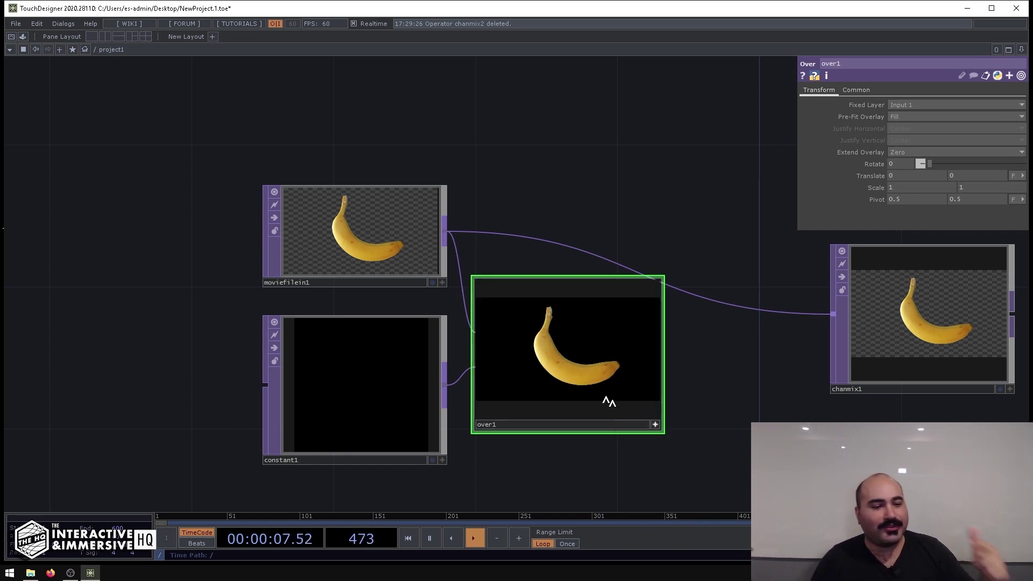
key("a")
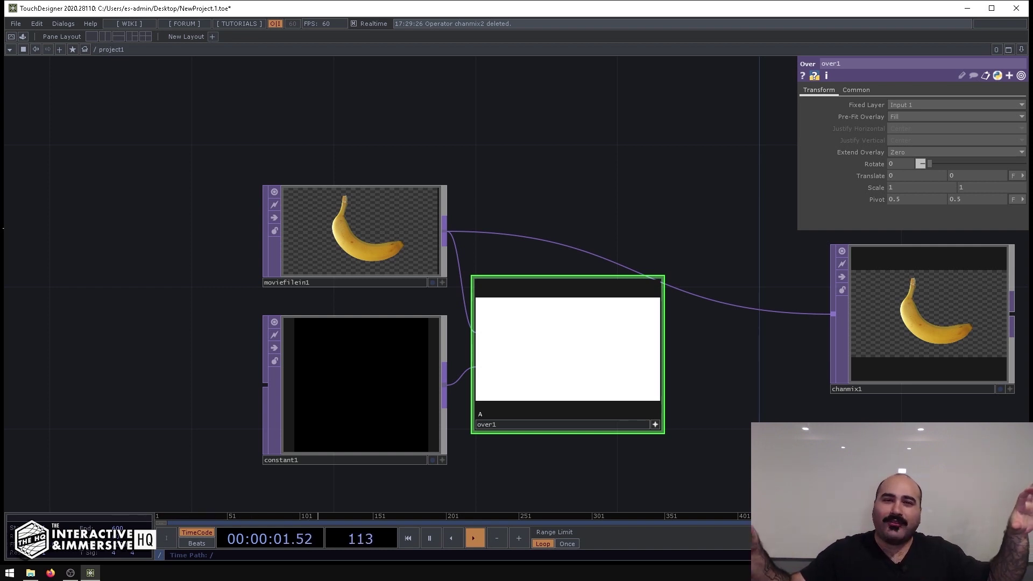
key("a")
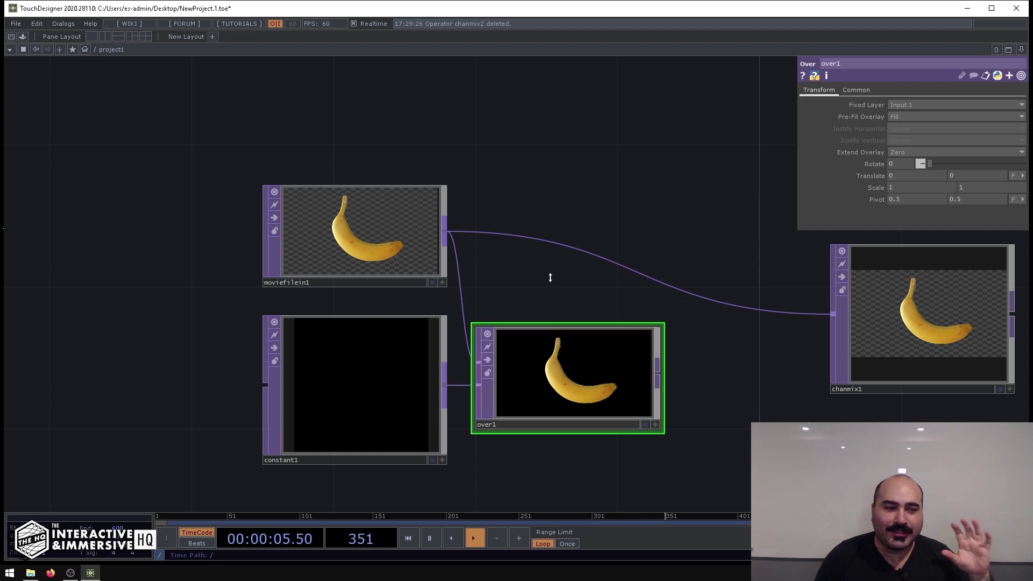
left_click_drag(553, 338, 550, 301)
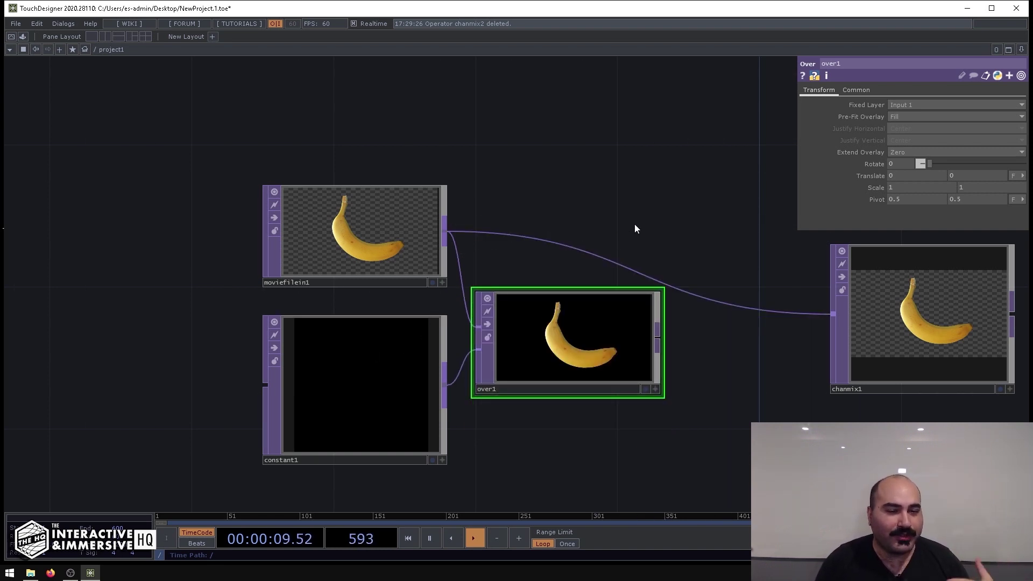
left_click_drag(635, 226, 489, 207)
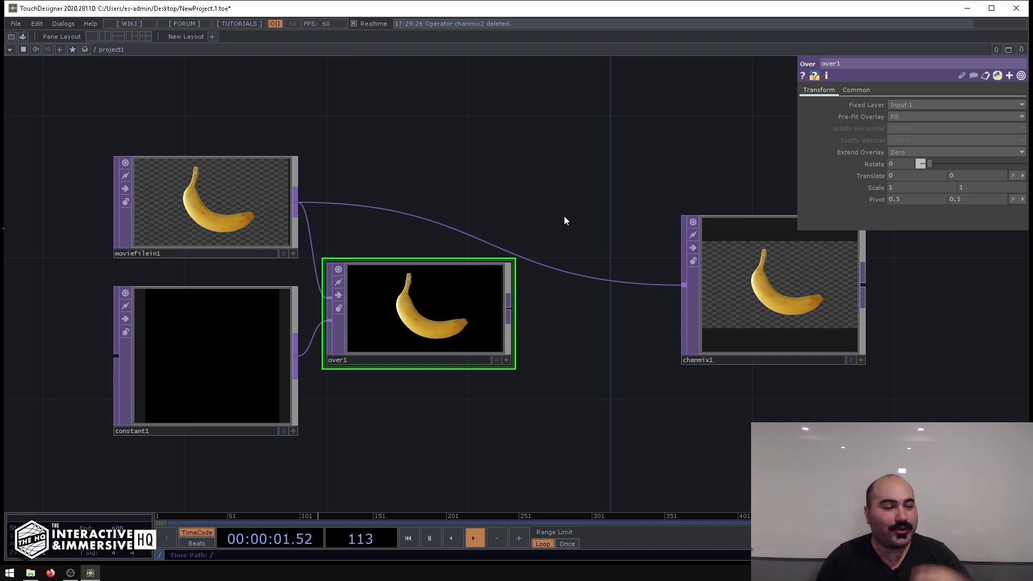
Feed over1 into chanmix1 instead of moviefilein1 and move chanmix1 to the left
left_click_drag(509, 307, 677, 290)
left_click_drag(625, 342, 452, 286)
left_click(644, 212)
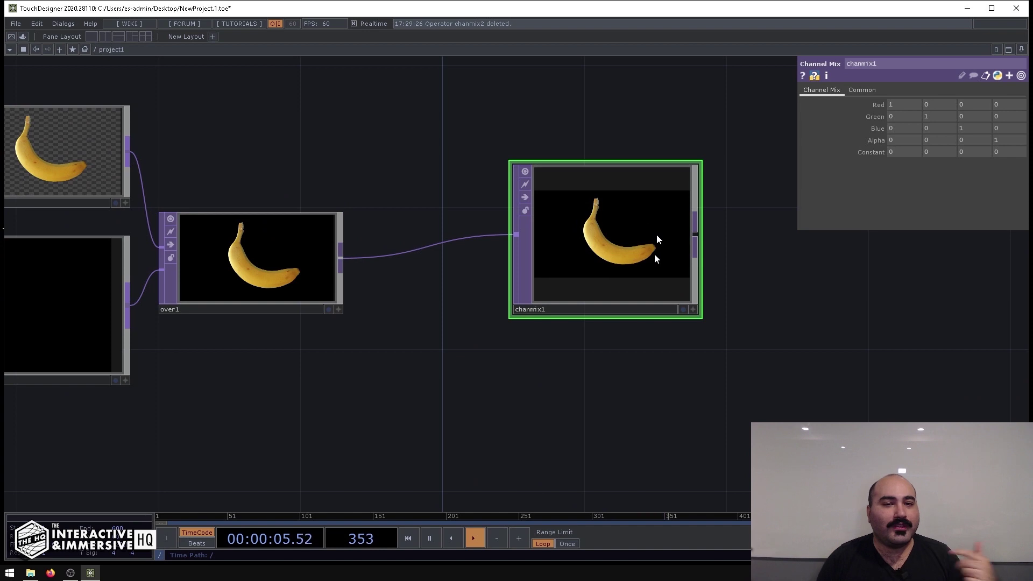
left_click_drag(793, 233, 780, 299)
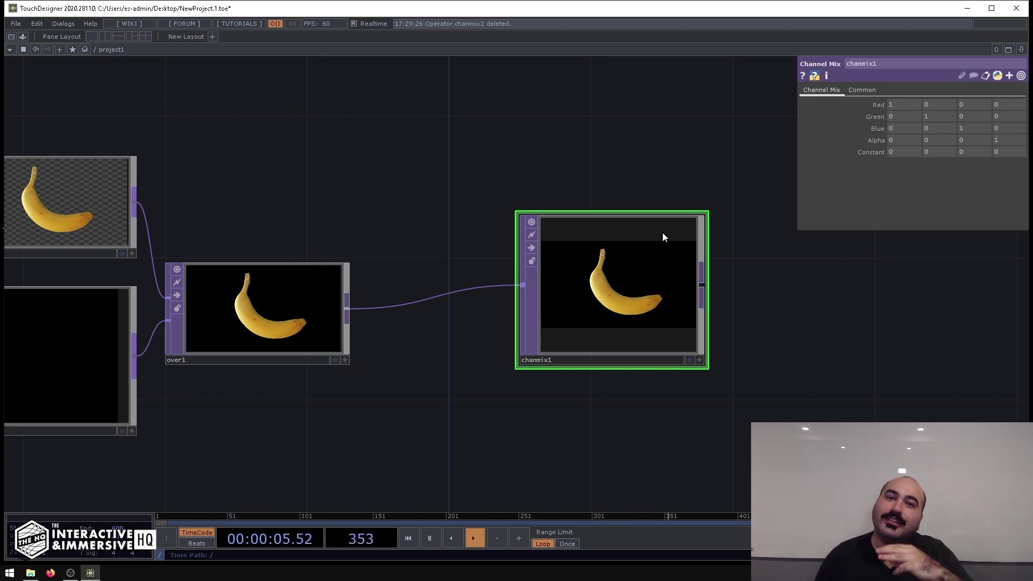
scroll(615, 224, "up", 3)
left_click_drag(616, 346, 567, 347)
View chanmix1's alpha, set the Alpha row value to 0, and return to colour view
left_click(686, 415)
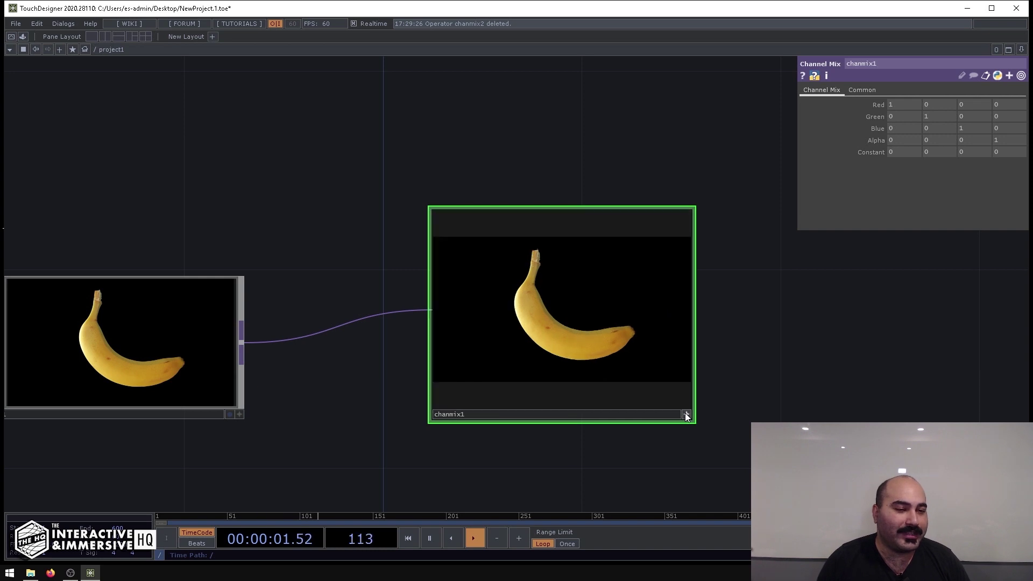
key("a")
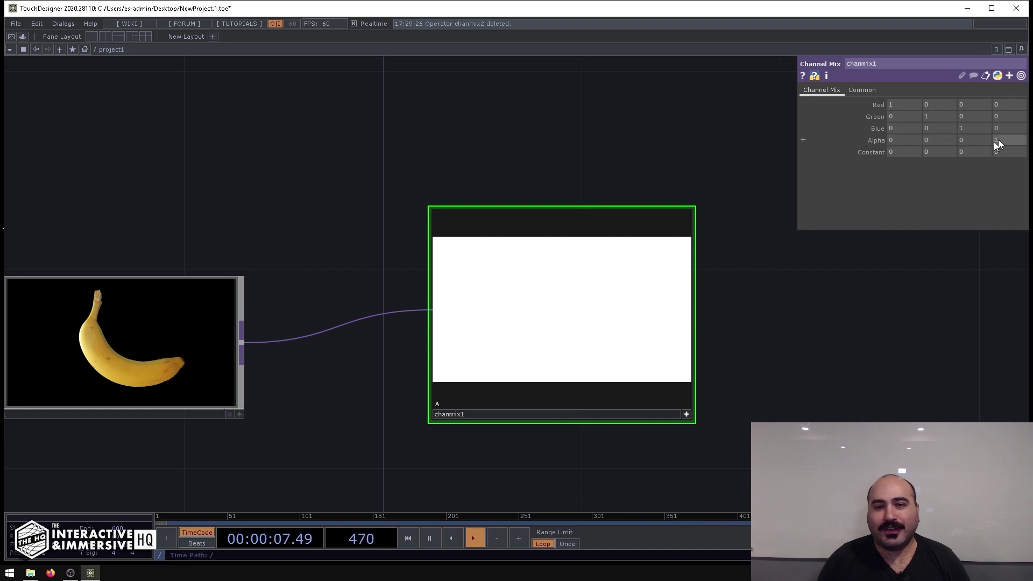
type("0")
key("Return")
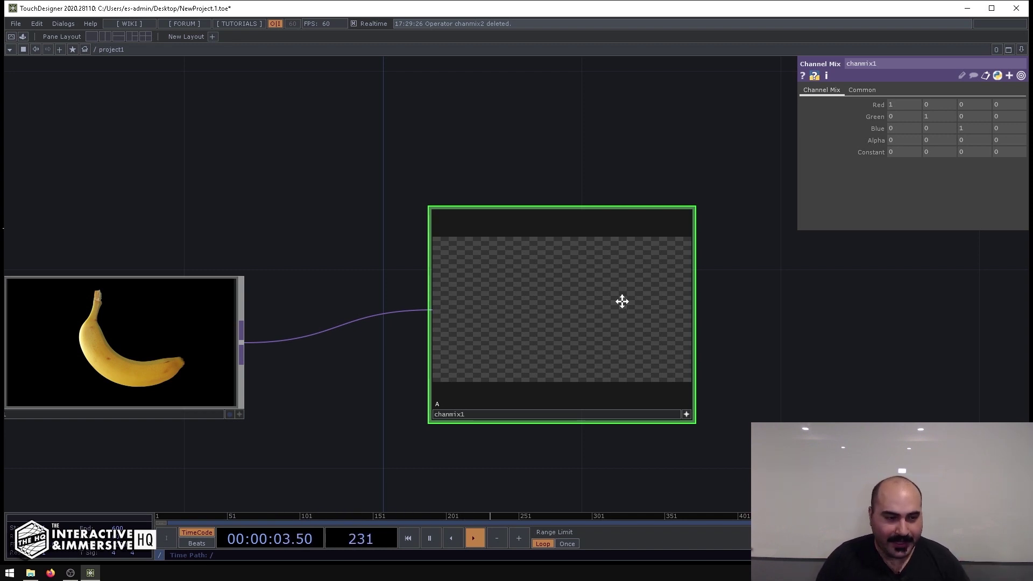
key("a")
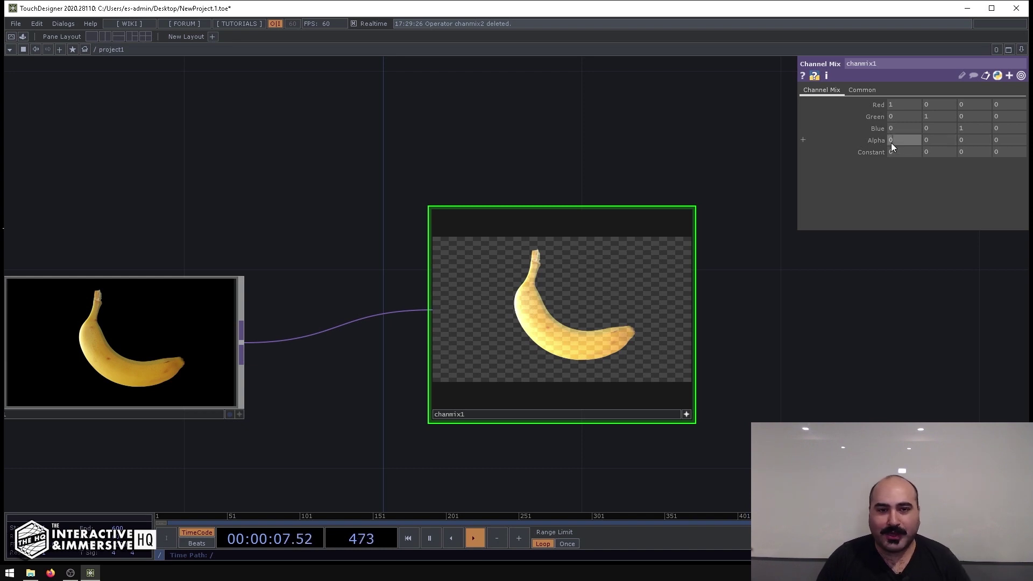
Set chanmix1's Alpha row Green and Blue contributions to 1, giving 1 1 1 0
left_click(933, 140)
type("1")
left_click(964, 140)
type("1")
key("Return")
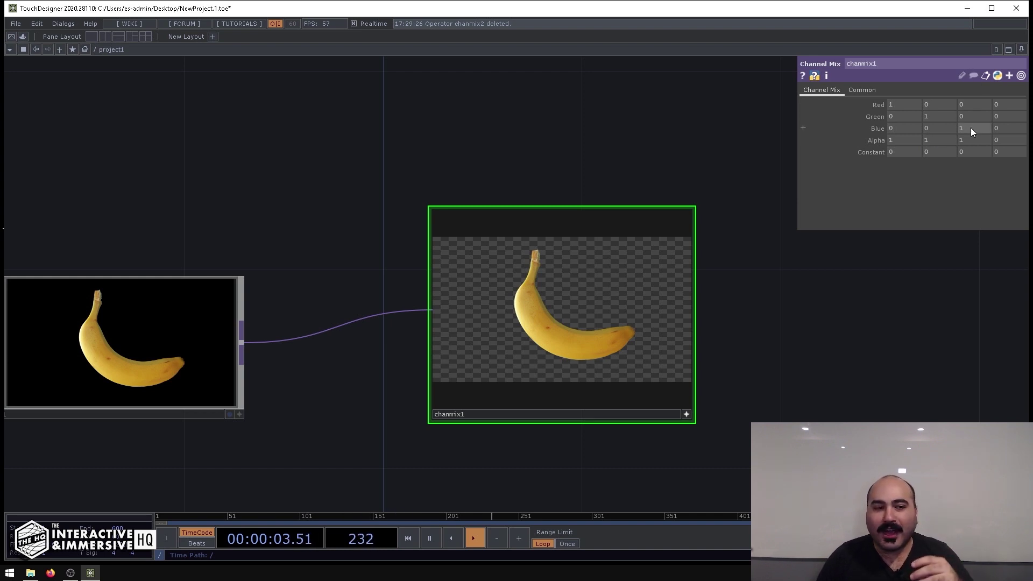
left_click(961, 139)
type("1")
key("Return")
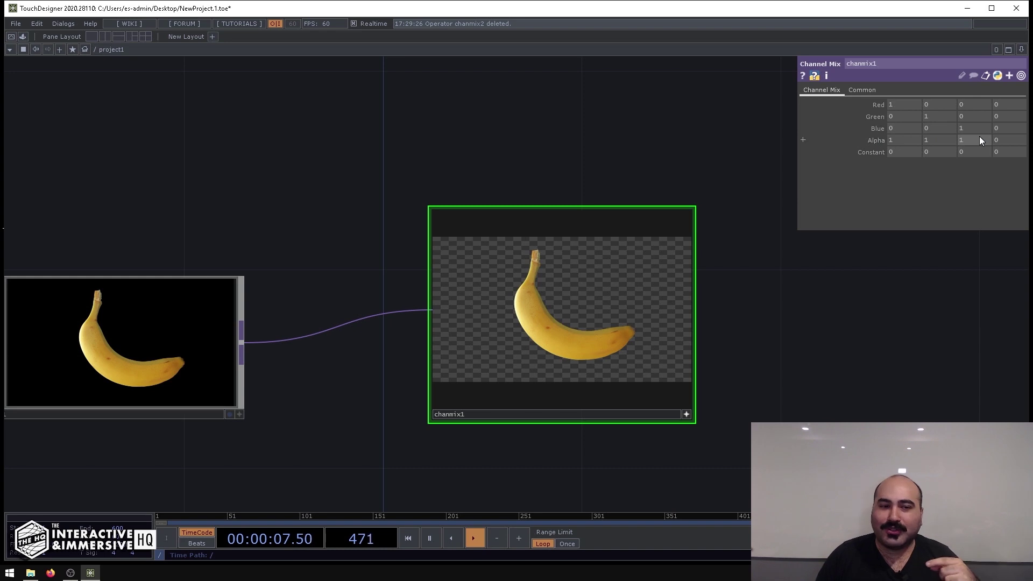
Inspect chanmix1's alpha channel, then switch the viewer back to the colour image
key("a")
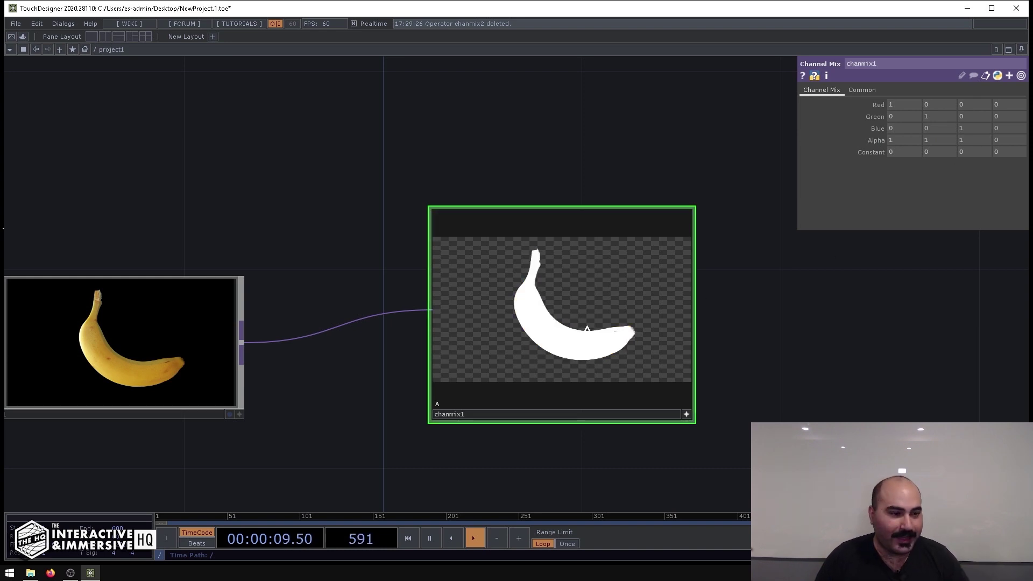
scroll(554, 320, "up", 3)
key("a")
key("a")
key("a")
key("a")
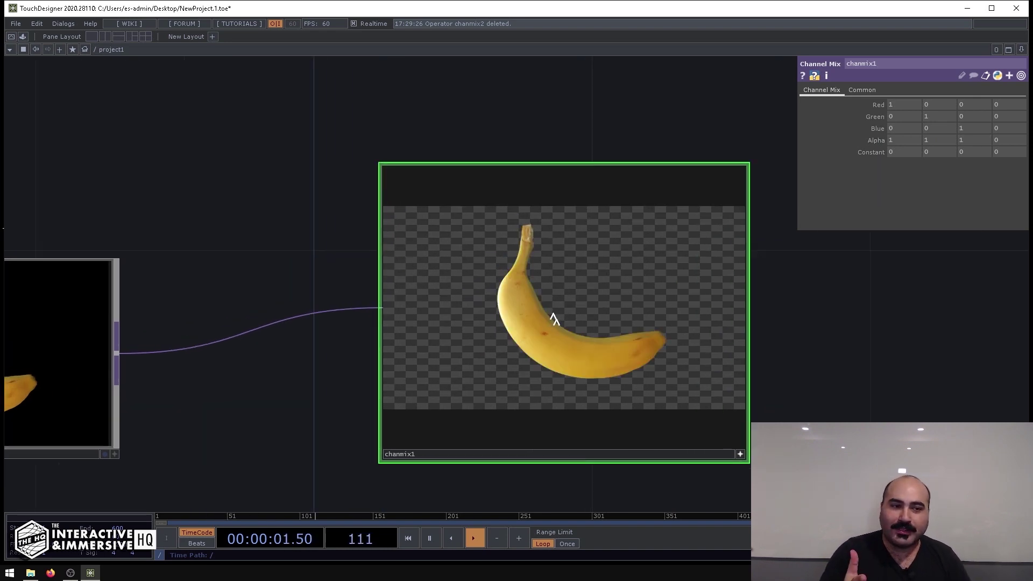
key("a")
key("a")
key("a")
key("a")
key("a")
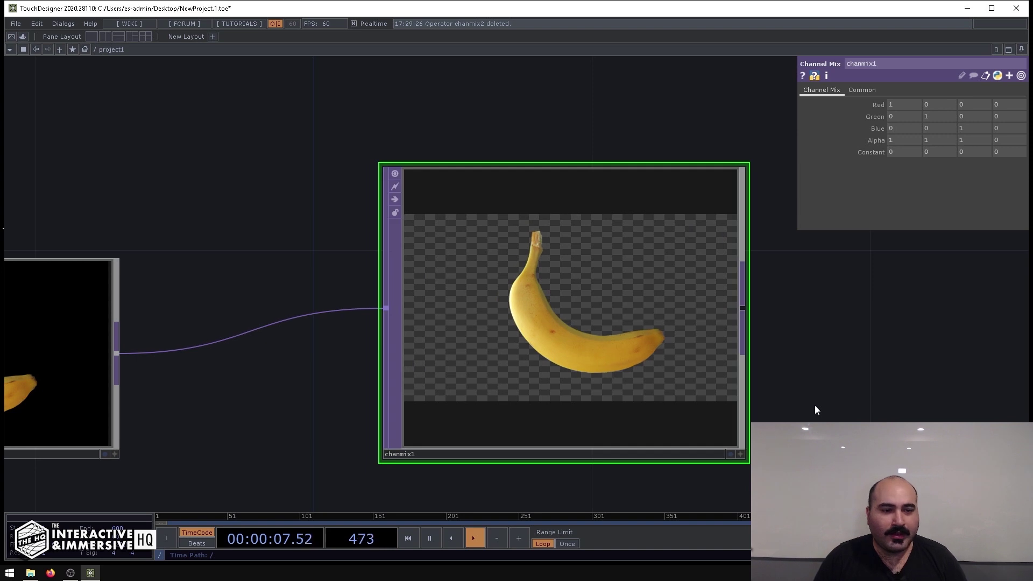
scroll(812, 410, "down", 5)
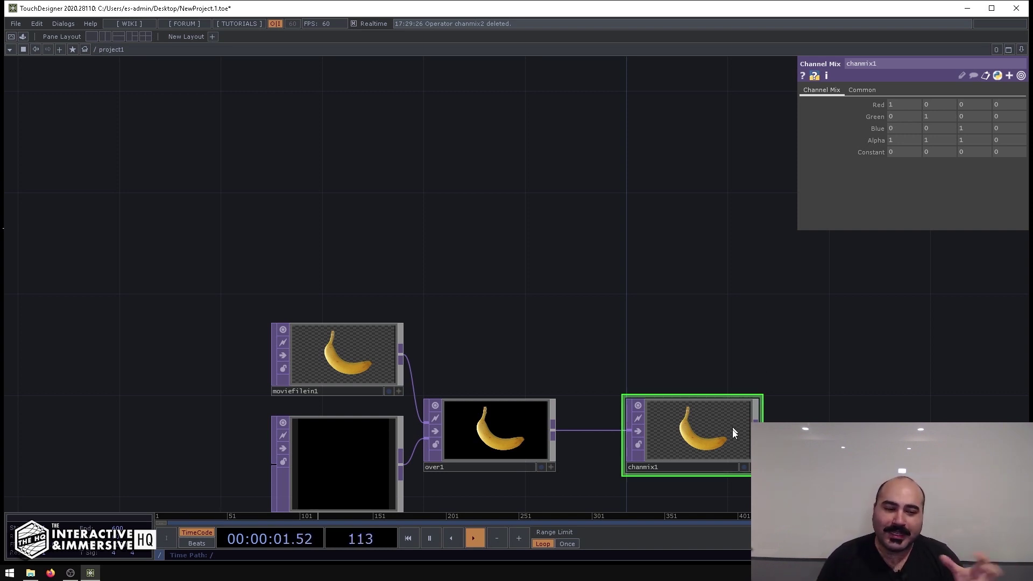
Tuck chanmix1 beside over1, move layout1 below corner1, and select corner1 to view its pins
left_click_drag(731, 429, 680, 434)
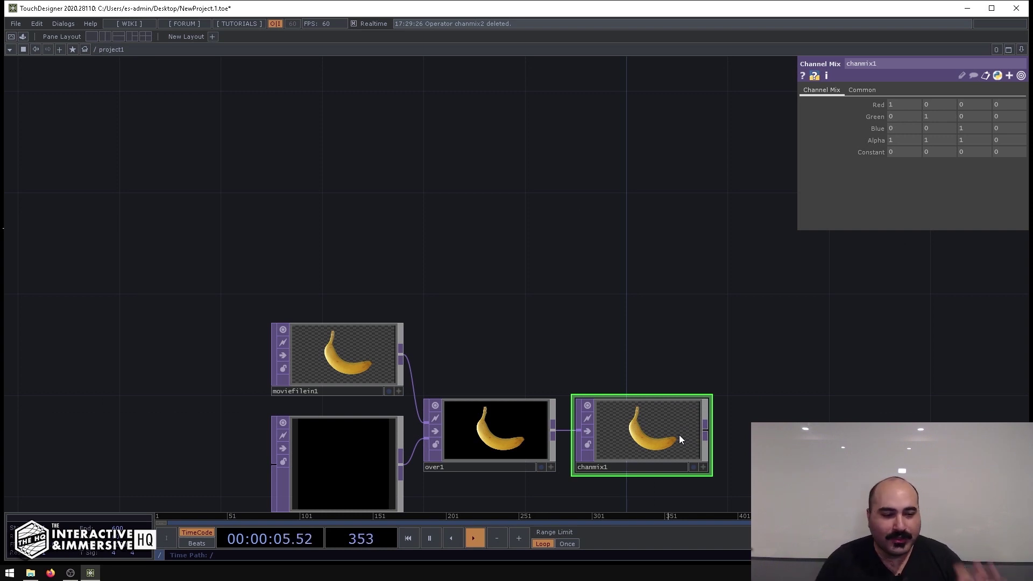
left_click_drag(744, 441, 726, 273)
scroll(731, 301, "down", 2)
left_click_drag(738, 329, 681, 183)
left_click_drag(694, 433, 676, 284)
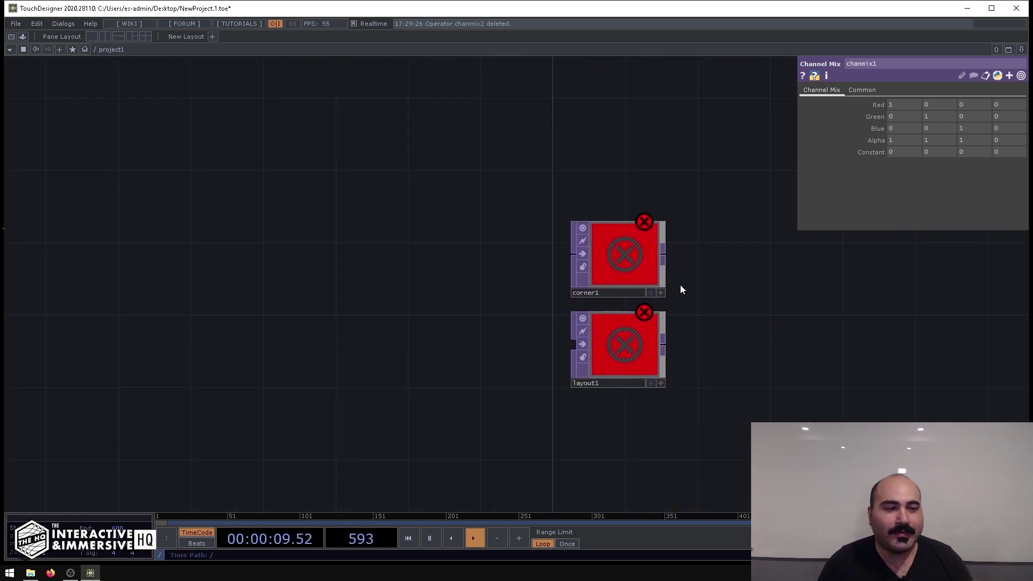
scroll(644, 330, "down", 2)
left_click_drag(643, 330, 644, 451)
left_click(645, 267)
scroll(644, 263, "up", 4)
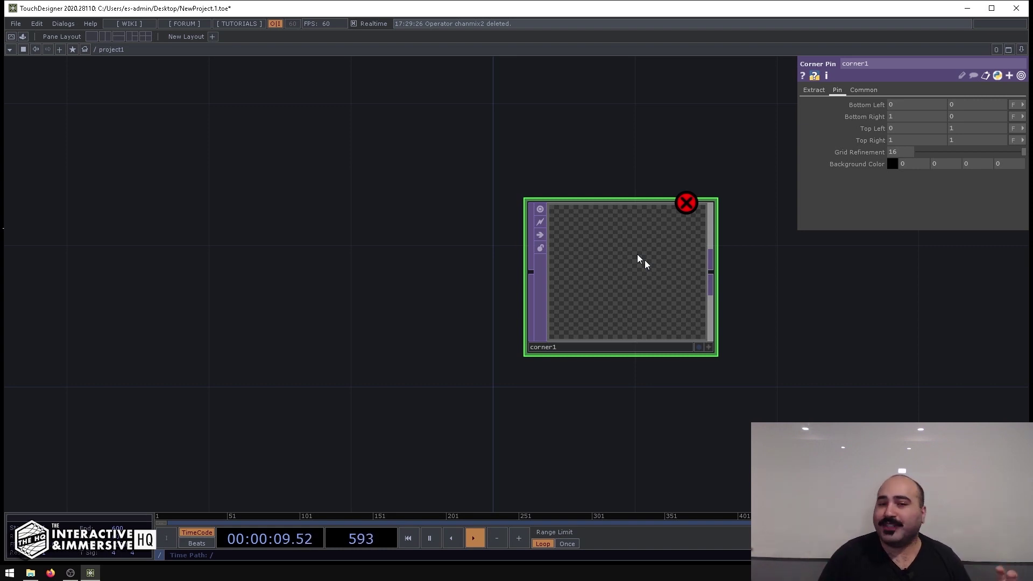
scroll(643, 285, "down", 2)
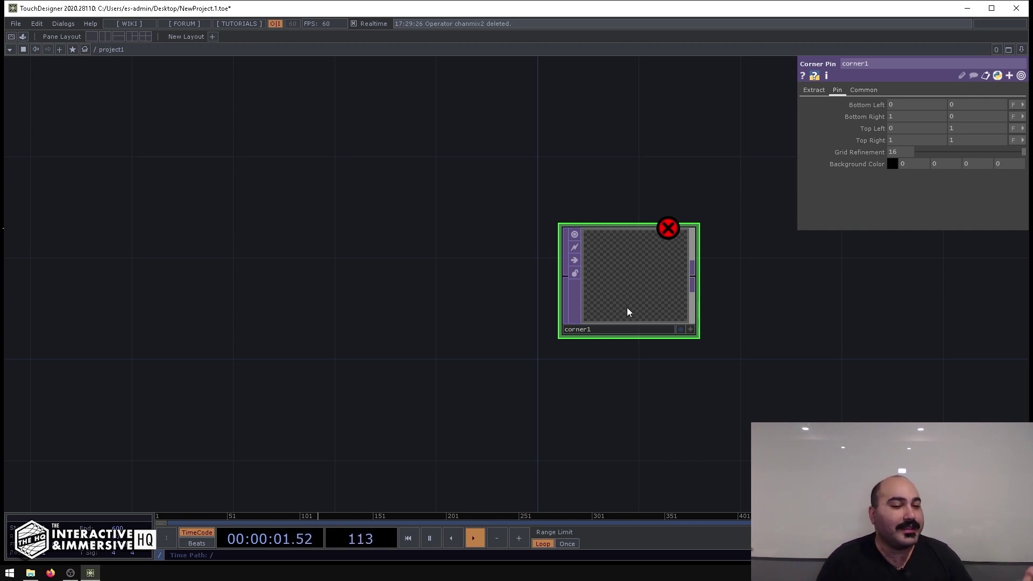
left_click_drag(628, 310, 624, 336)
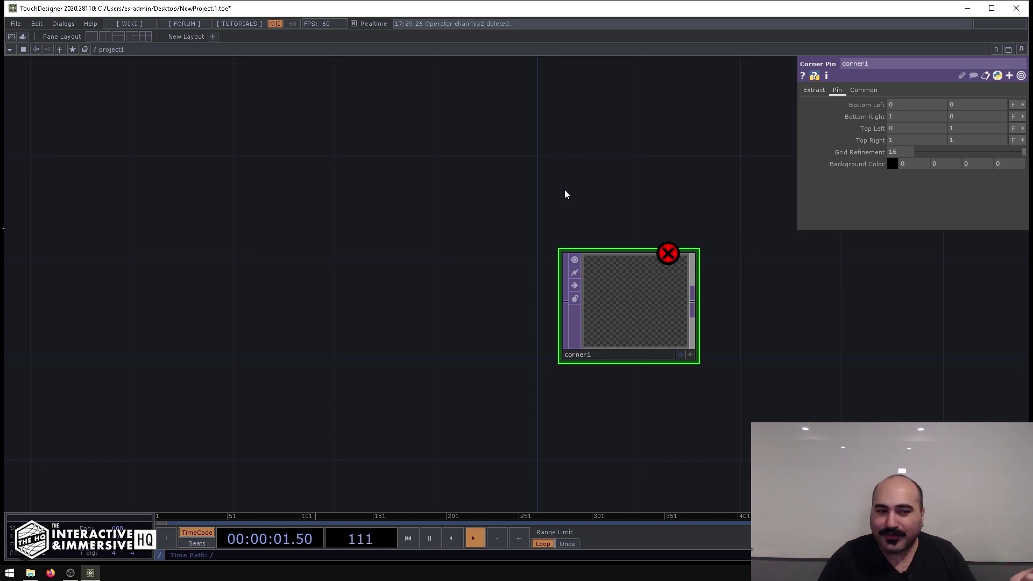
Add a Movie File In TOP, moviefilein2, placed next to corner1
key("Tab")
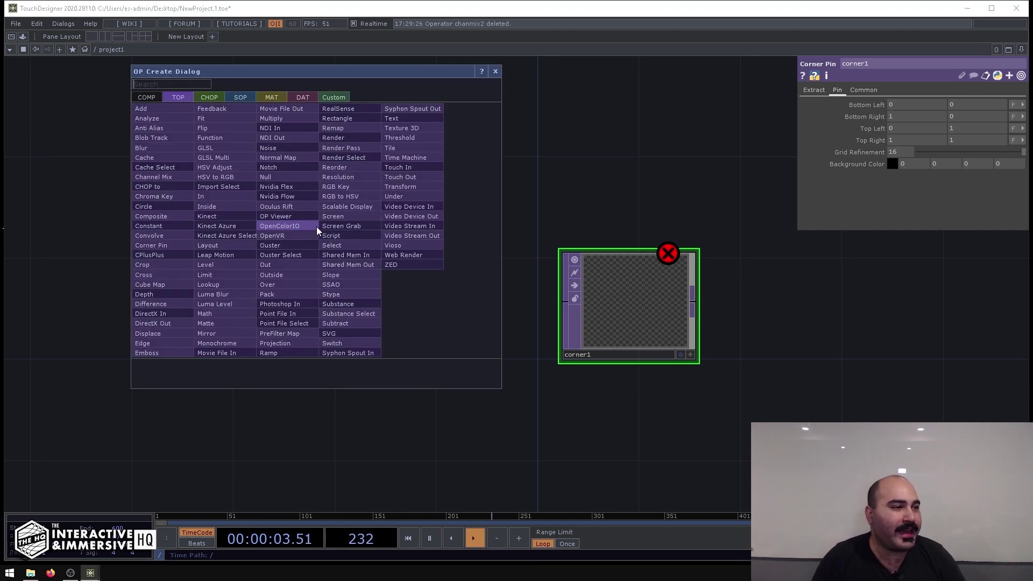
type("movie")
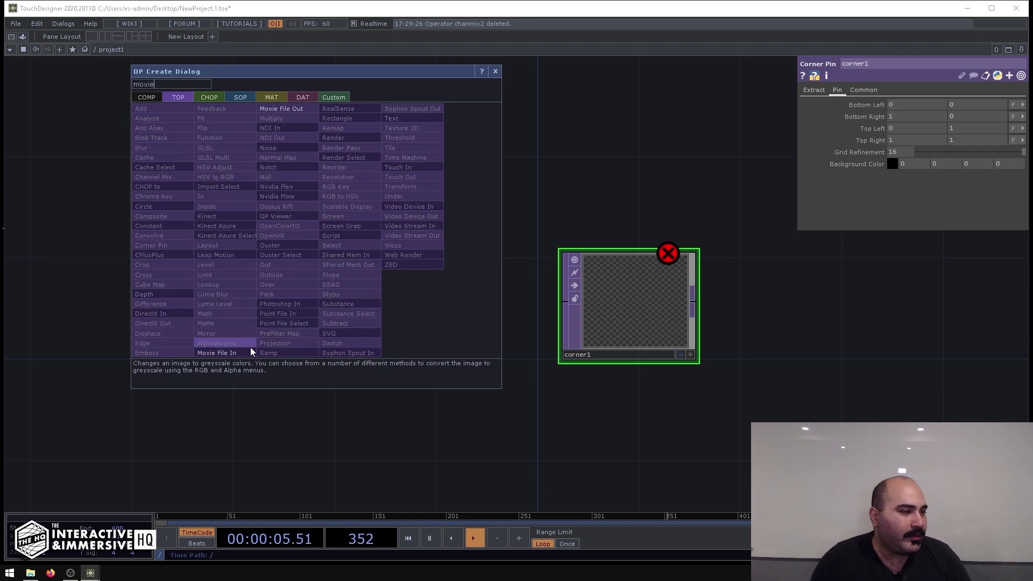
left_click(237, 353)
left_click(277, 298)
left_click_drag(354, 217, 474, 229)
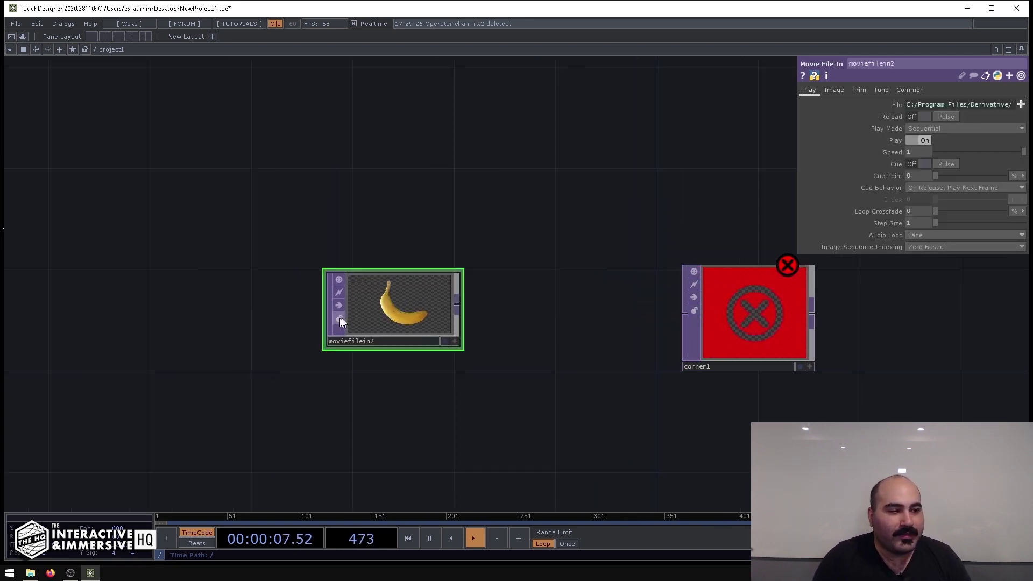
left_click_drag(368, 314, 393, 314)
Load the OilDrums sample image into moviefilein2 and check its 1280x720 resolution info
left_click(1021, 104)
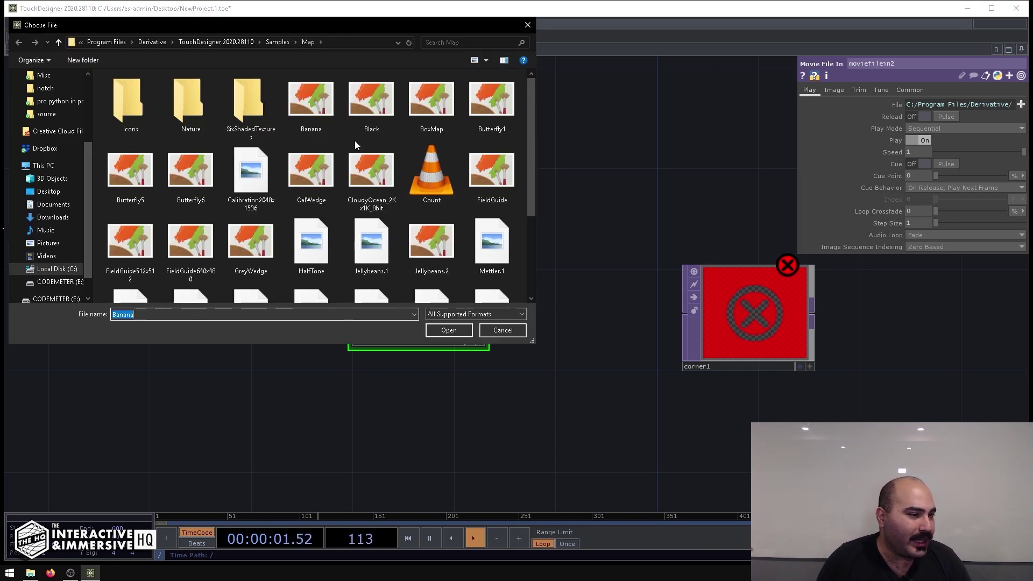
scroll(263, 151, "down", 3)
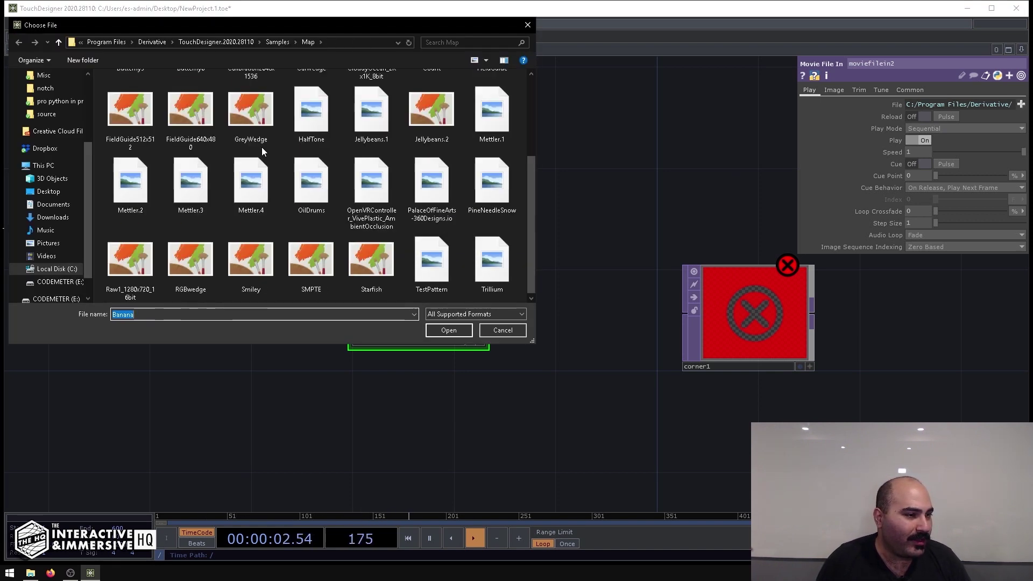
double_click(311, 183)
left_click_drag(486, 301, 459, 325)
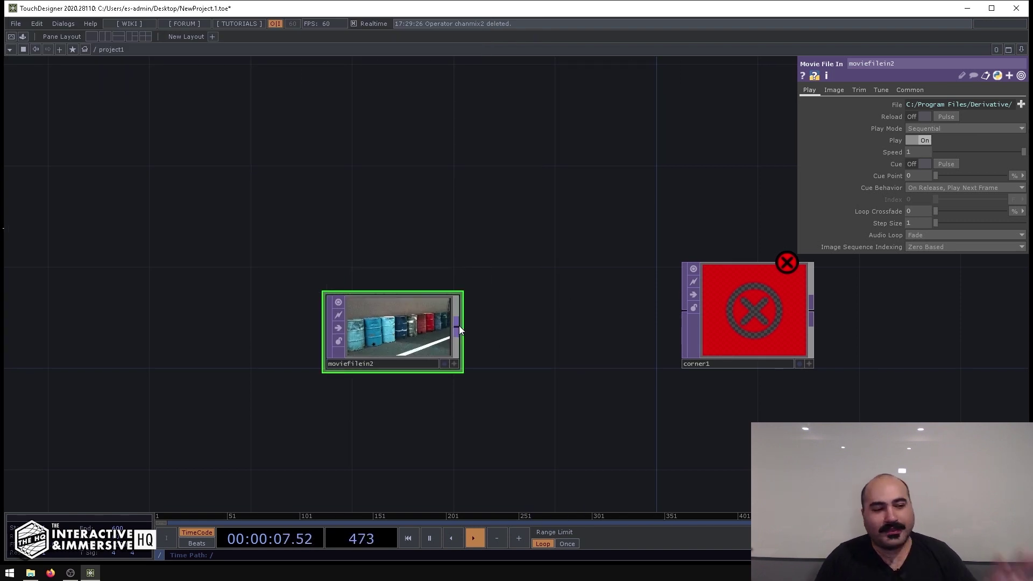
middle_click(416, 319)
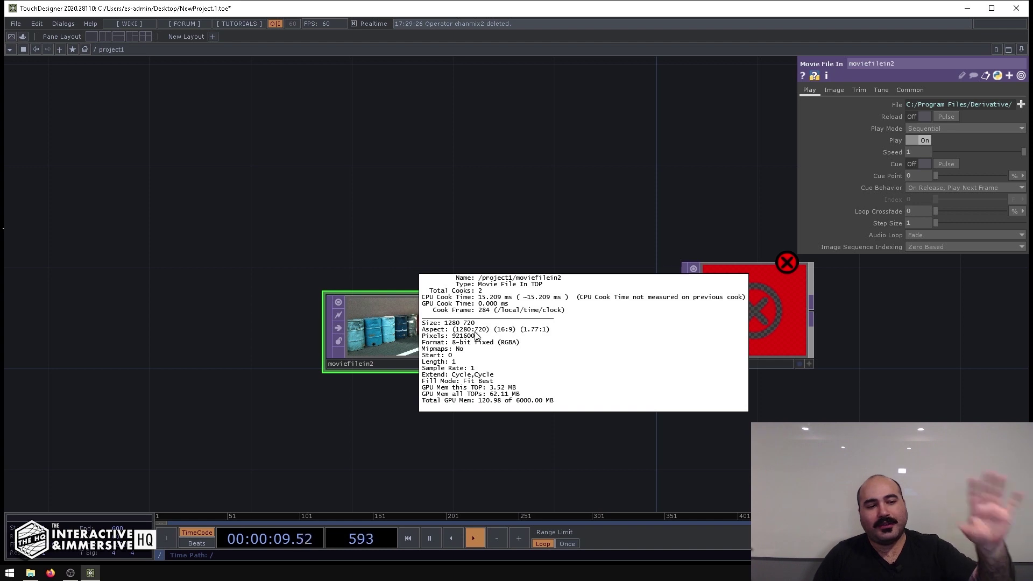
middle_click_drag(442, 330, 415, 325)
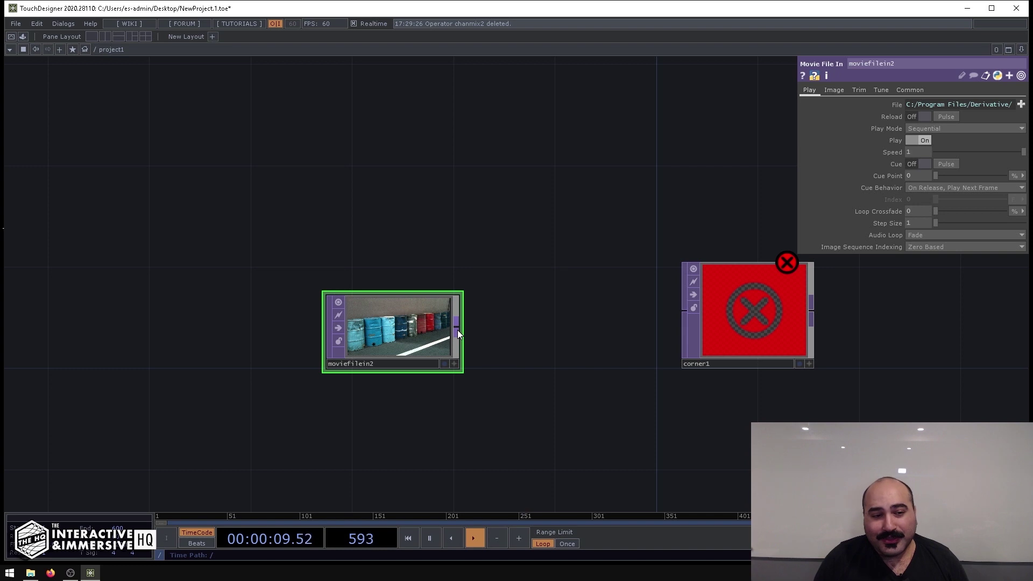
Wire moviefilein2 into corner1 so it shows the oil-drums image, briefly checking the Extract tab
left_click_drag(458, 331, 655, 352)
scroll(796, 332, "up", 4)
left_click(812, 90)
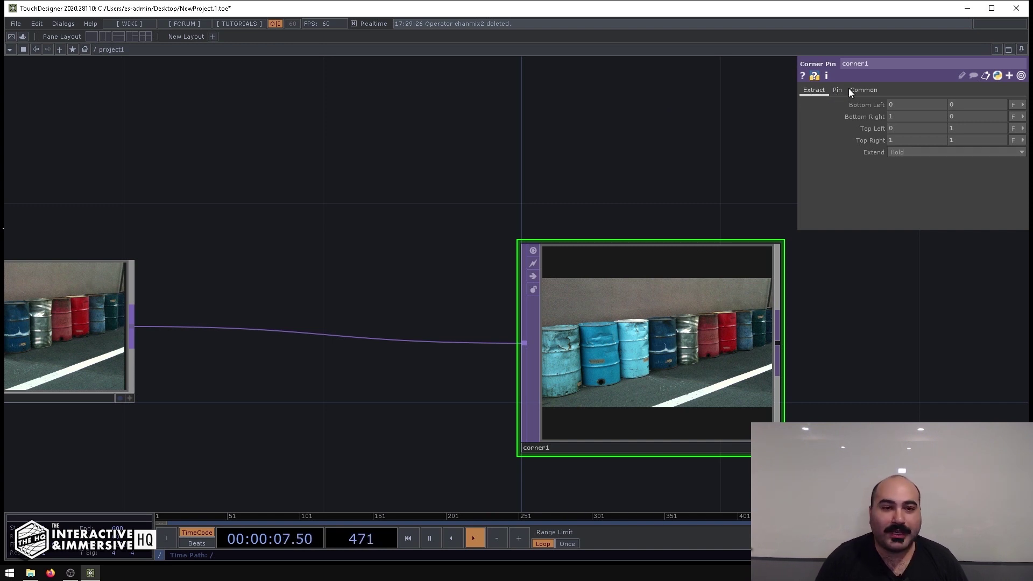
left_click(837, 91)
scroll(683, 314, "up", 3)
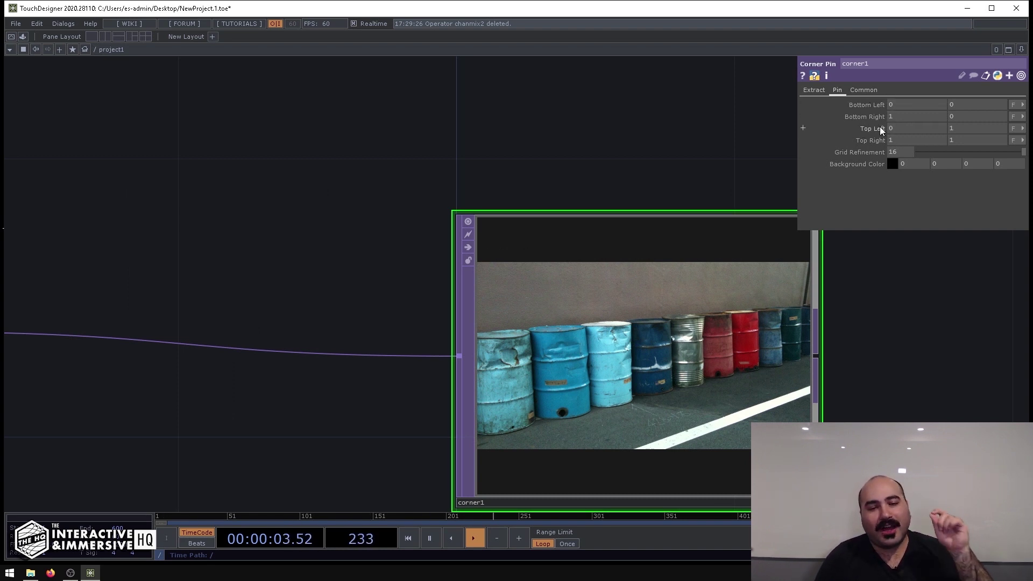
left_click_drag(885, 336, 848, 267)
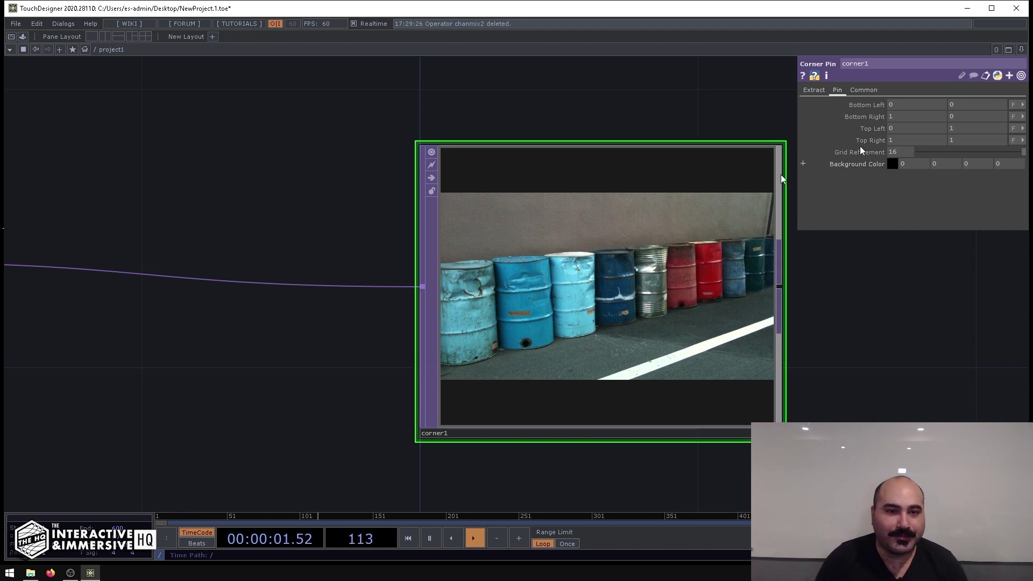
Set corner1's Bottom Left pin to 0.2/0.3 and Bottom Right to 0.44/0.42
middle_click_drag(903, 105, 961, 108)
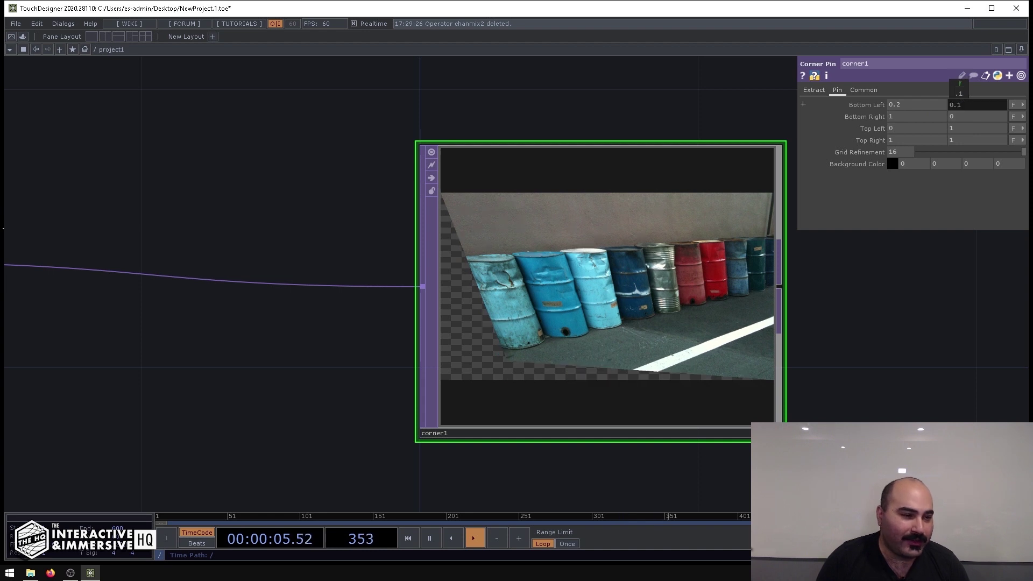
middle_click_drag(960, 94, 982, 93)
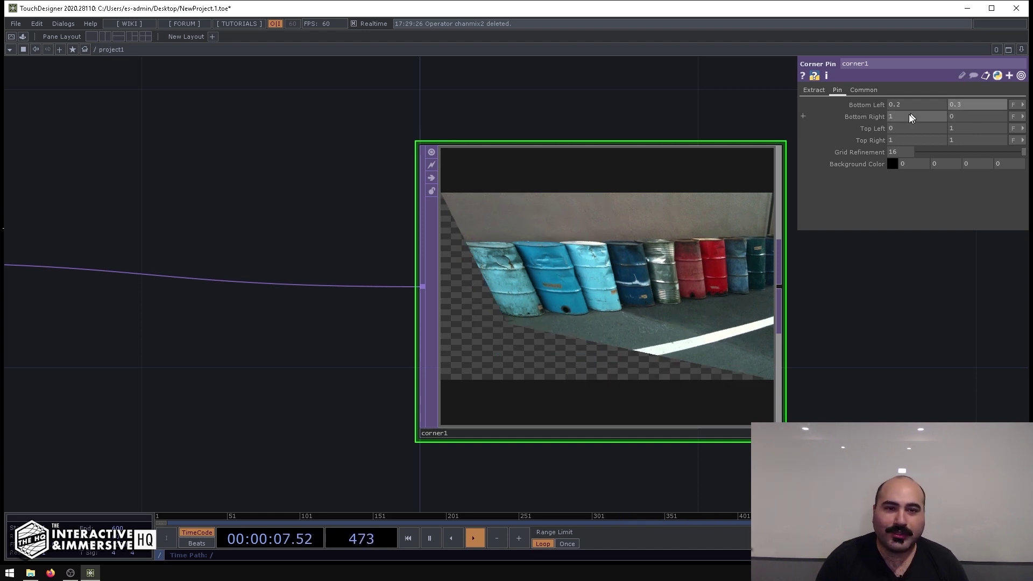
mouse_move(908, 115)
middle_mouse_down()
mouse_move(888, 106)
mouse_move(907, 101)
middle_mouse_up()
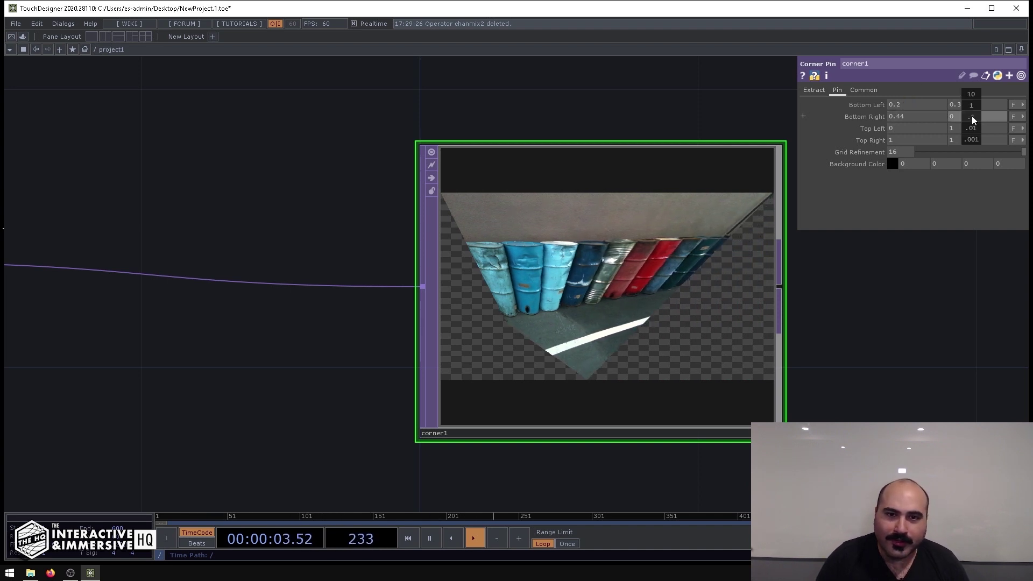
mouse_move(972, 115)
middle_mouse_down()
mouse_move(971, 131)
mouse_move(972, 100)
middle_mouse_up()
mouse_move(902, 128)
middle_mouse_down()
mouse_move(909, 141)
mouse_move(902, 112)
middle_mouse_up()
Set Top Left to 0.18/0.679 and Top Right to 0.36/0.75, then shorten the corner1 node
middle_click_drag(977, 129, 891, 155)
middle_click_drag(983, 140, 914, 127)
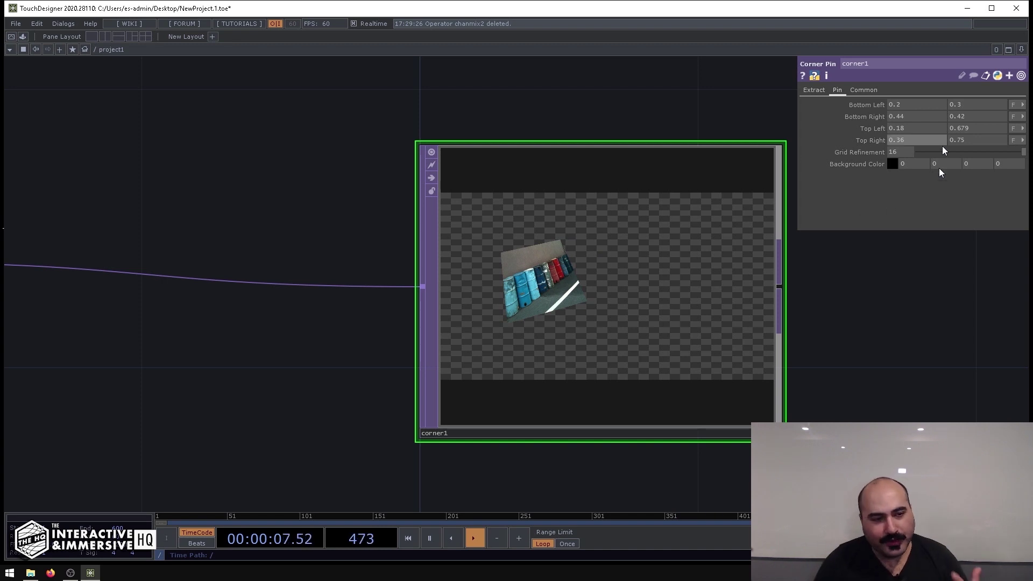
scroll(580, 261, "up", 5)
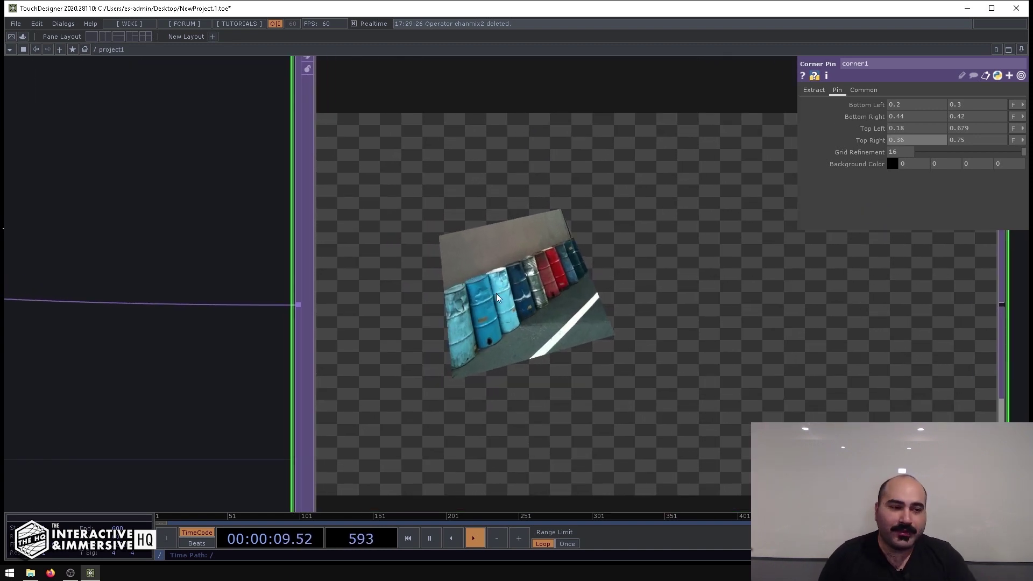
scroll(496, 301, "down", 5)
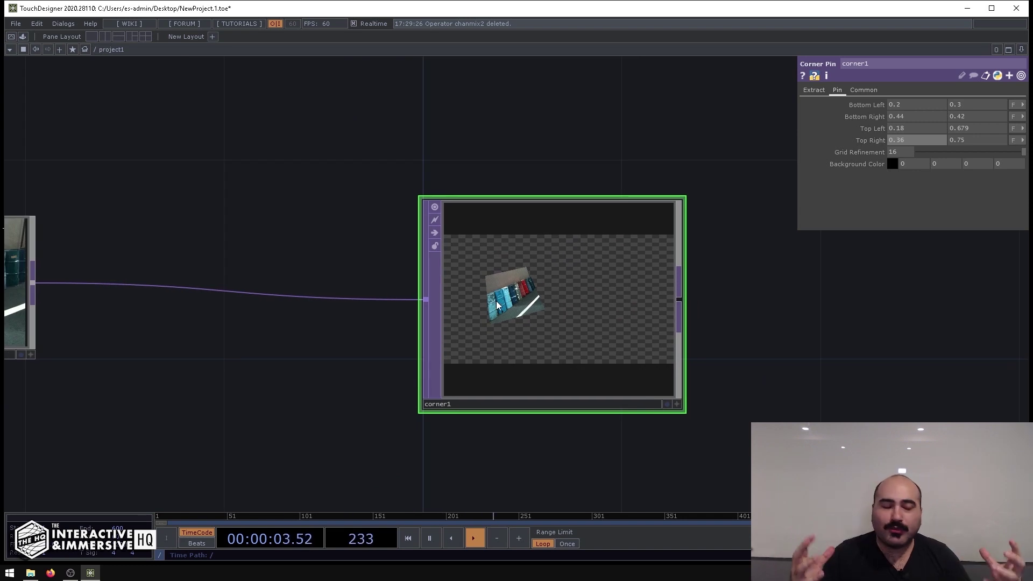
scroll(496, 301, "up", 4)
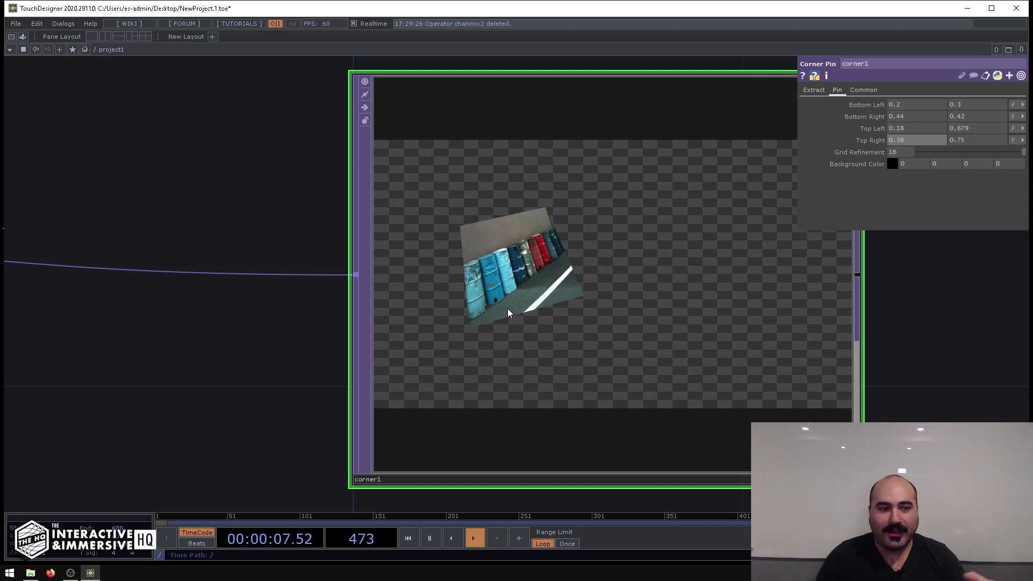
scroll(508, 308, "down", 4)
left_click_drag(598, 250, 556, 301)
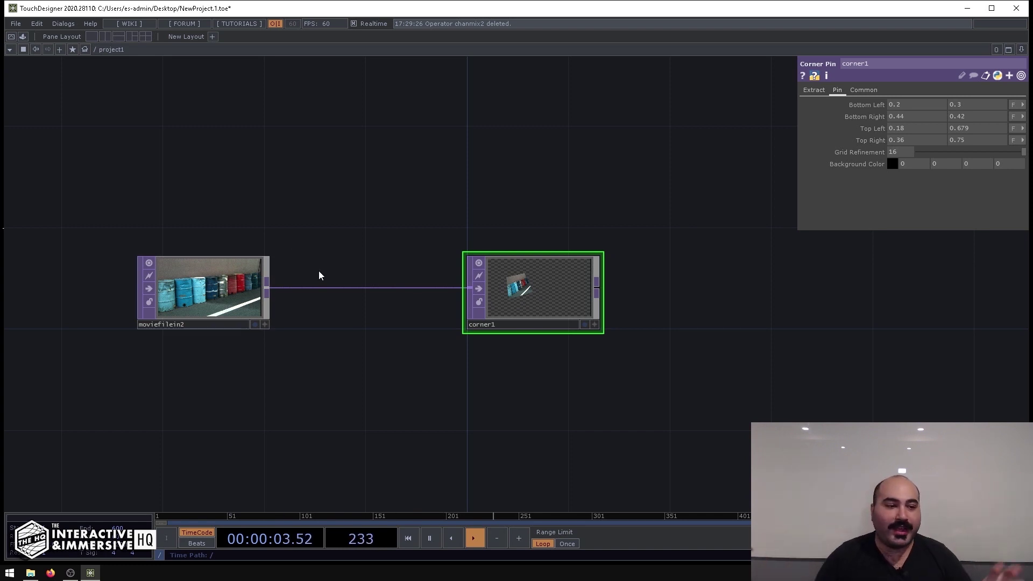
Duplicate moviefilein2 as moviefilein3 and load the Mettler.4 fern texture into it
left_click_drag(208, 191, 259, 360)
key("ctrl+c")
key("ctrl+v")
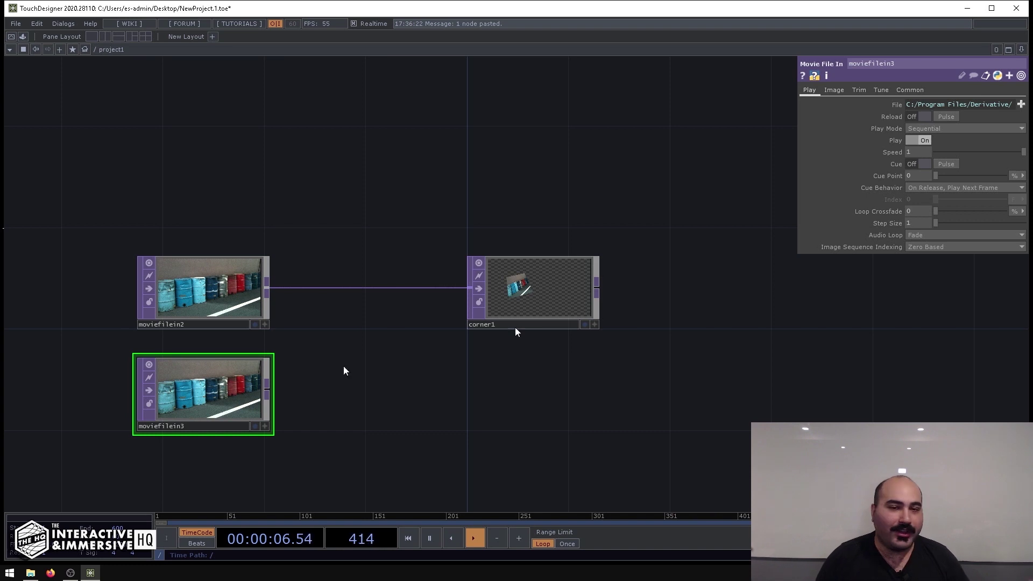
left_click(1026, 106)
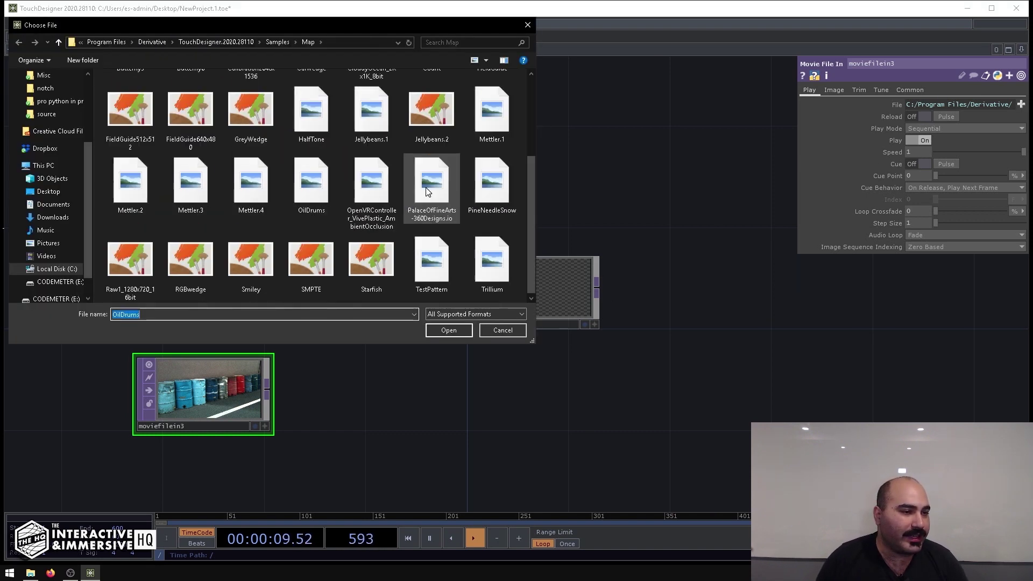
double_click(250, 185)
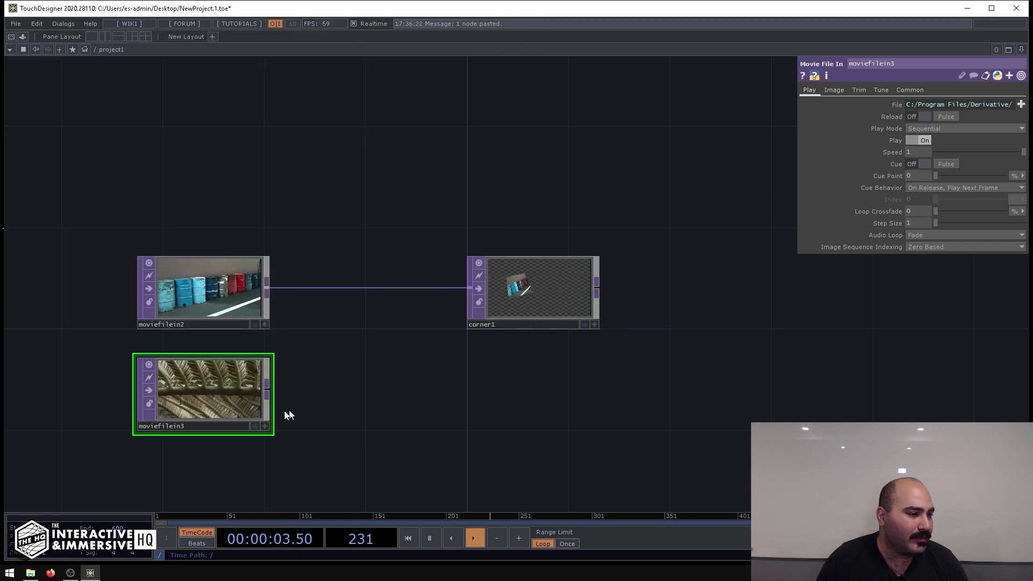
middle_click_drag(228, 382, 221, 382)
Duplicate corner1 as corner2 and wire moviefilein3 into it
left_click(517, 299)
key("ctrl+c")
key("ctrl+v")
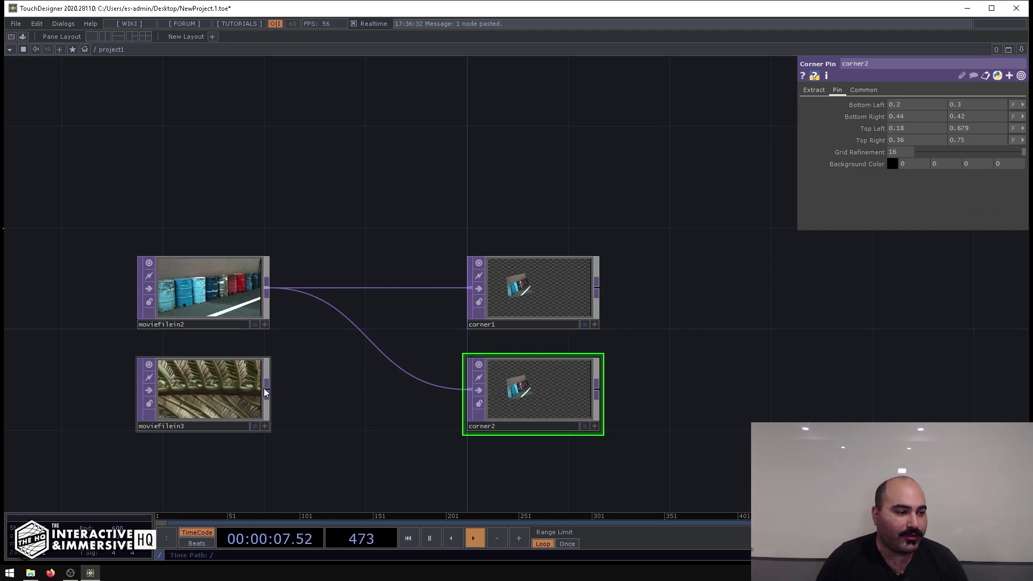
left_click(266, 388)
left_click(469, 390)
Set corner2's pins to 0.49/0.1, 0.94/0.12, 0.64/0.679 and 0.97/0.699
scroll(554, 403, "up", 5)
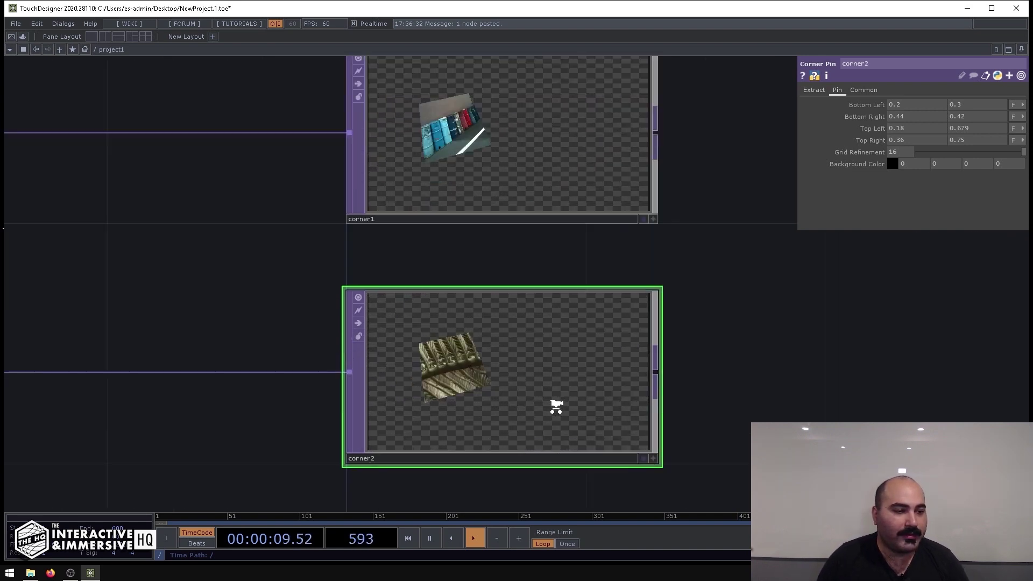
middle_click_drag(915, 108, 915, 104)
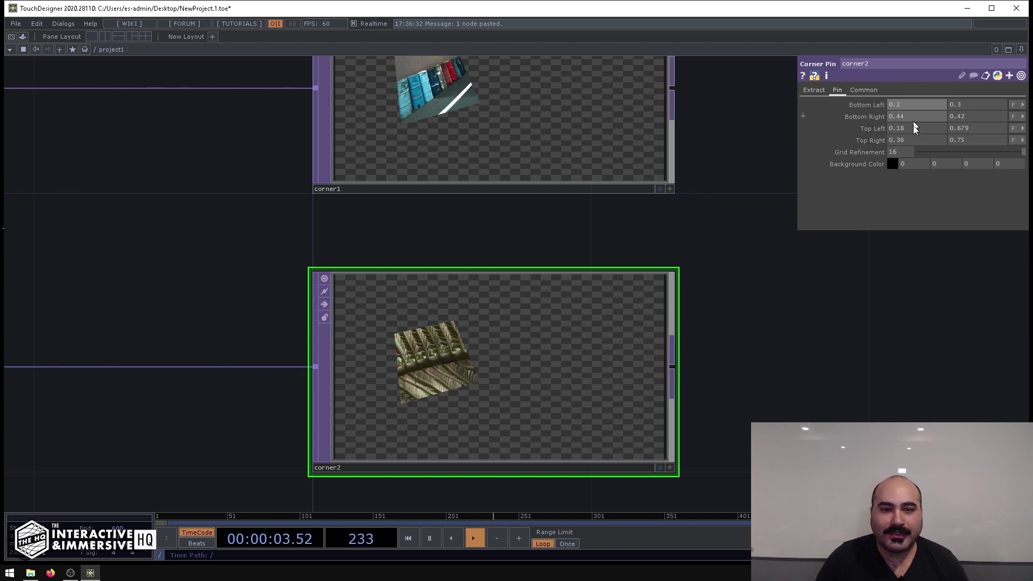
middle_click_drag(913, 142, 893, 98)
middle_click_drag(902, 138, 954, 129)
Add a Composite TOP, comp1, to the right of the corner pins
scroll(768, 323, "down", 1)
scroll(754, 331, "down", 2)
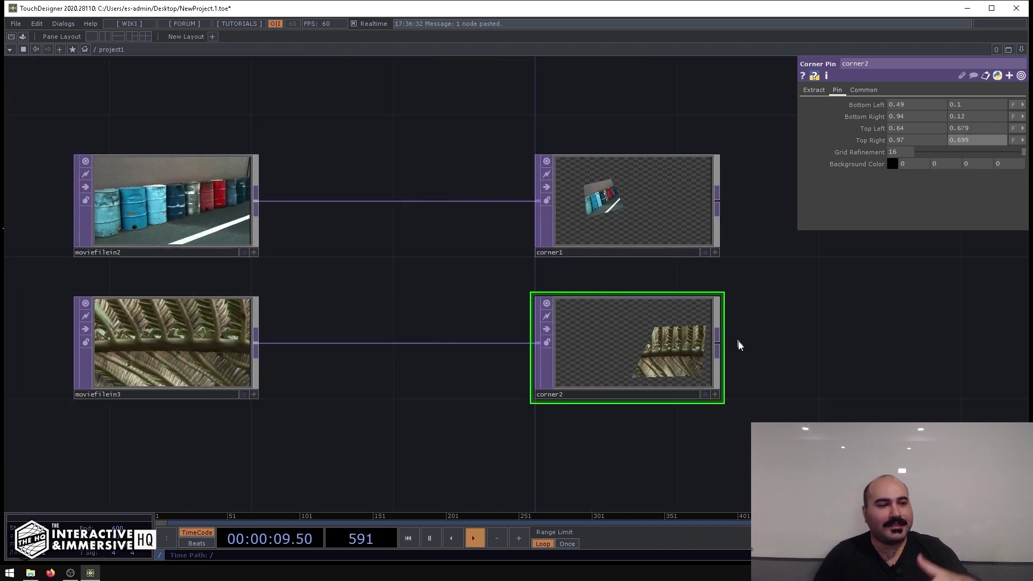
scroll(738, 340, "up", 1)
left_click_drag(871, 338, 726, 360)
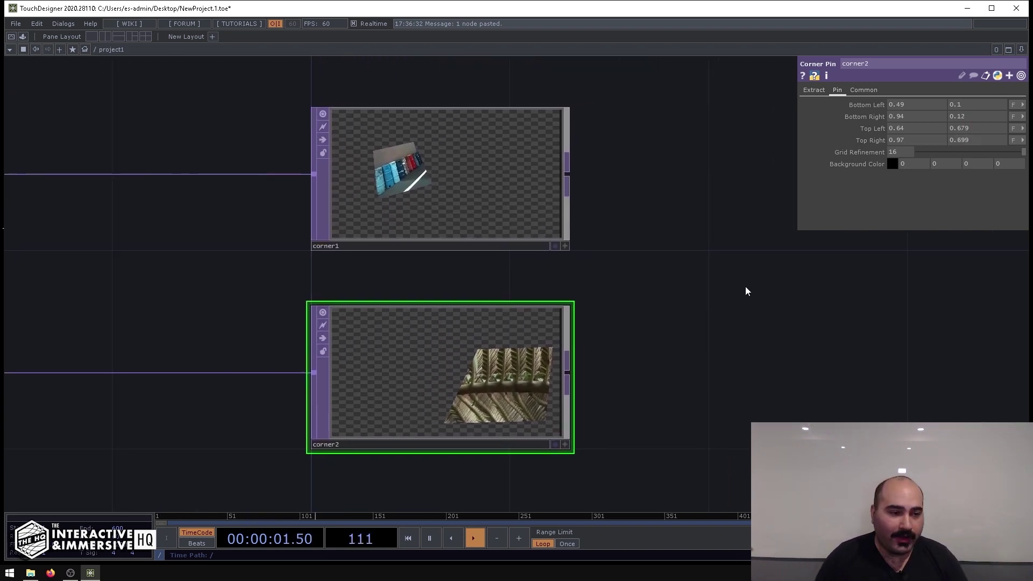
key("Tab")
type("com")
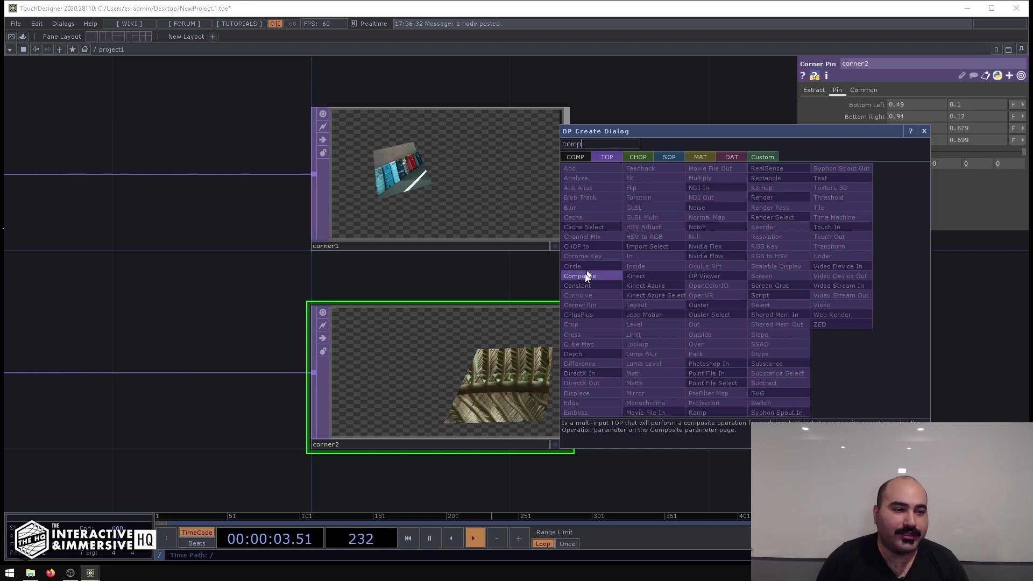
left_click(580, 276)
left_click(861, 280)
Wire corner1 and corner2 into comp1 and set its Operation to Over
left_click_drag(567, 175, 709, 280)
left_click_drag(568, 372, 495, 316)
left_click(919, 152)
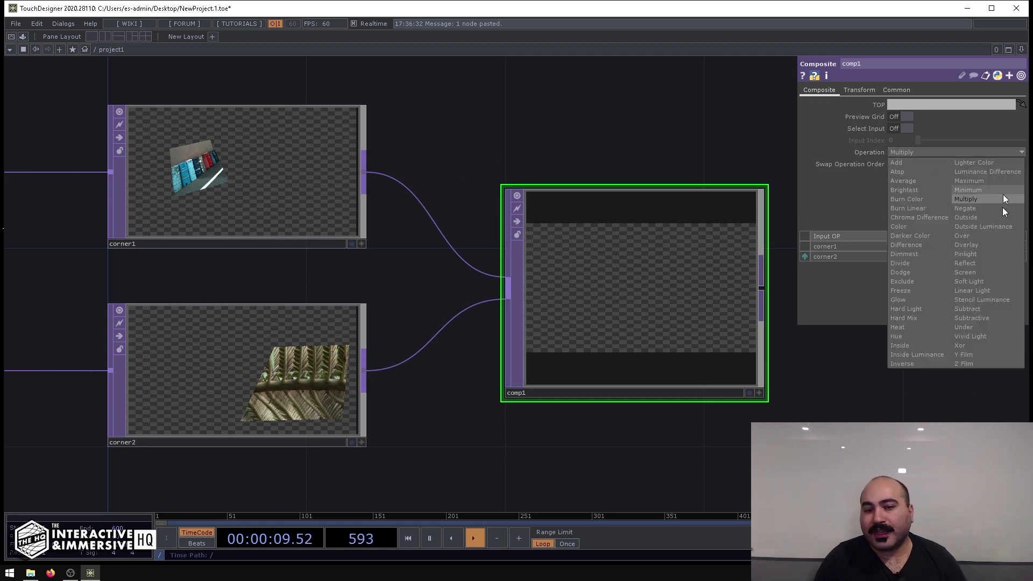
left_click(989, 238)
scroll(702, 275, "up", 5)
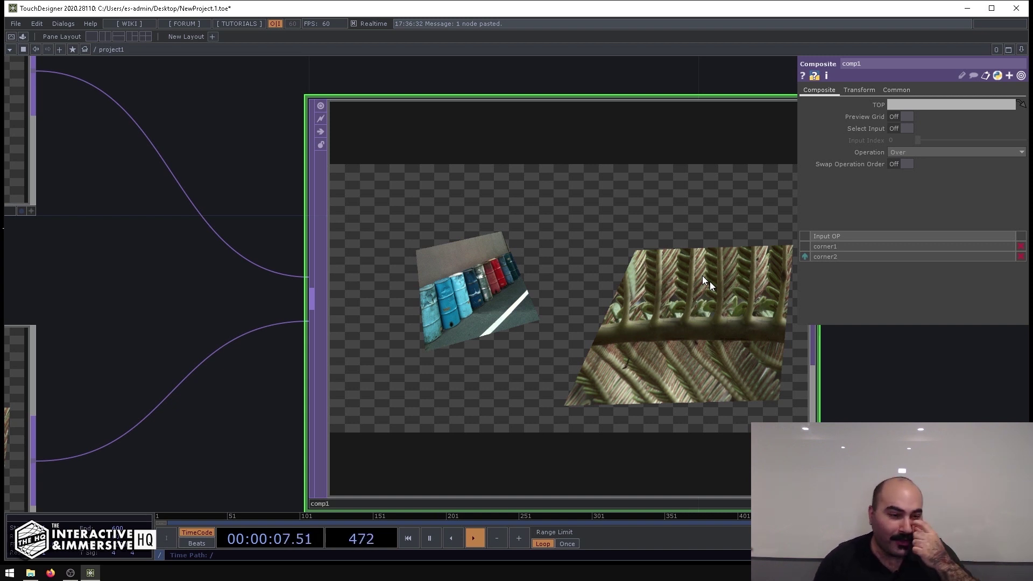
scroll(702, 275, "down", 5)
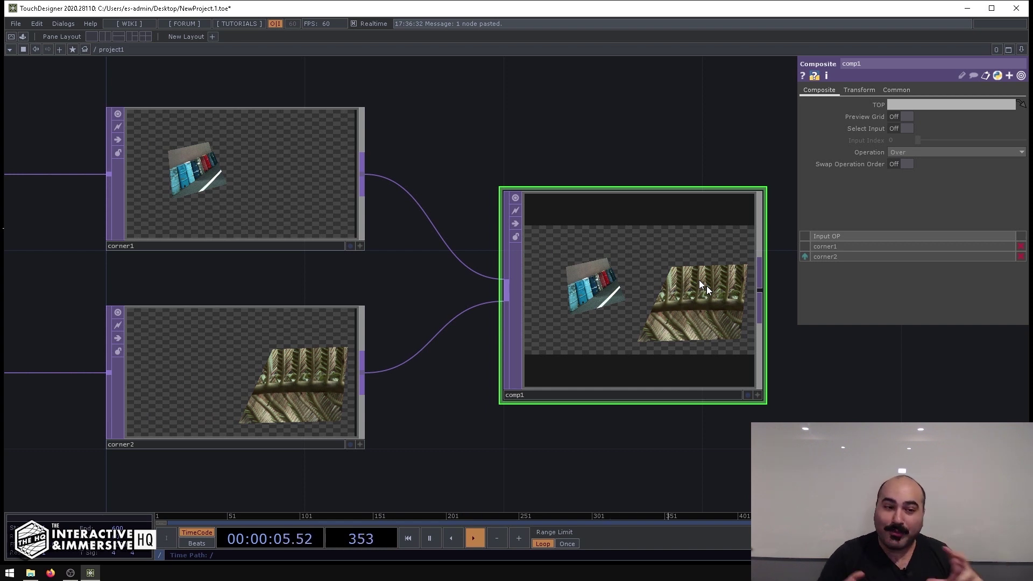
Frame the whole network and move layout1 into the open space below
scroll(667, 372, "down", 4)
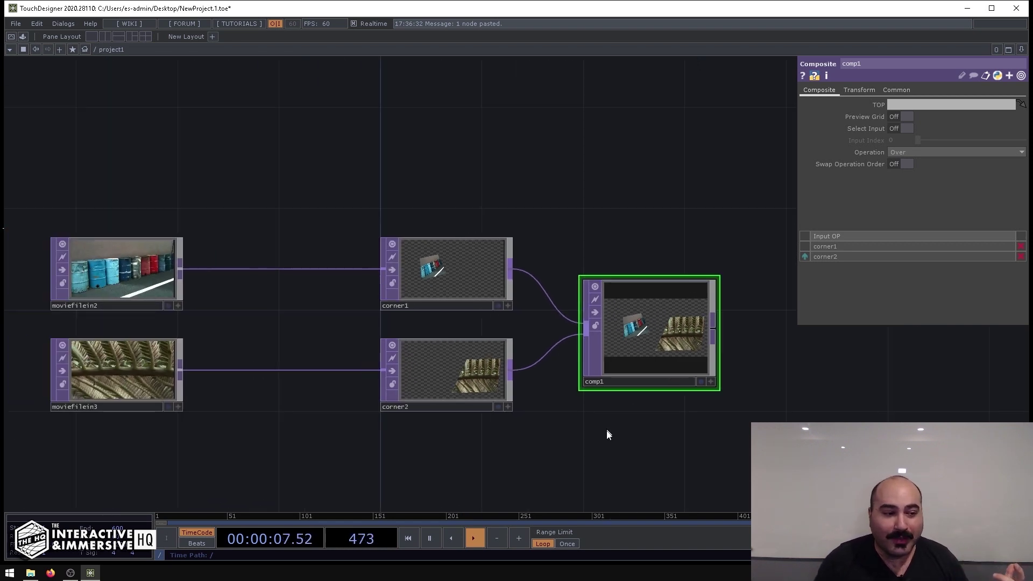
key("h")
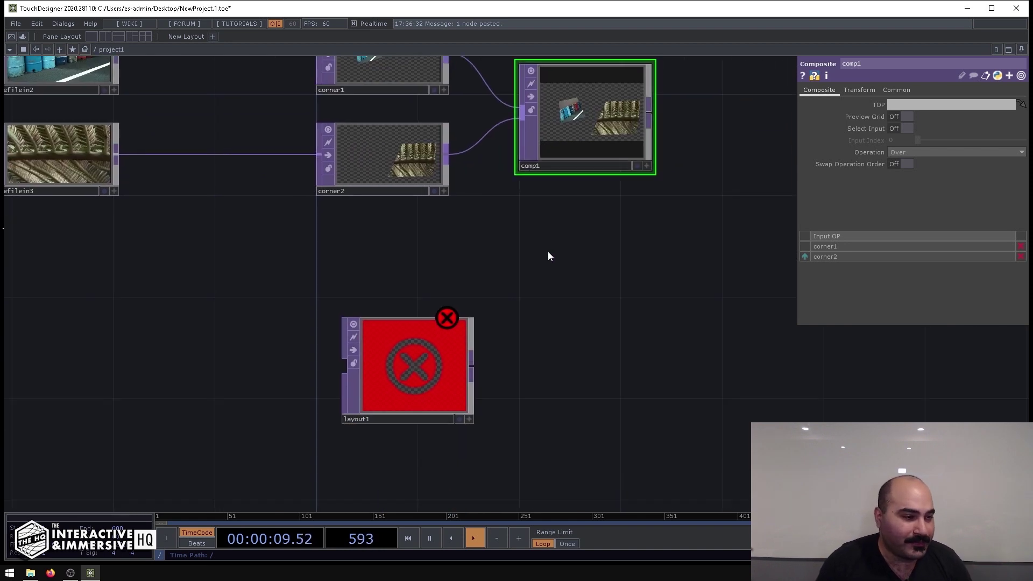
left_click_drag(545, 216, 563, 293)
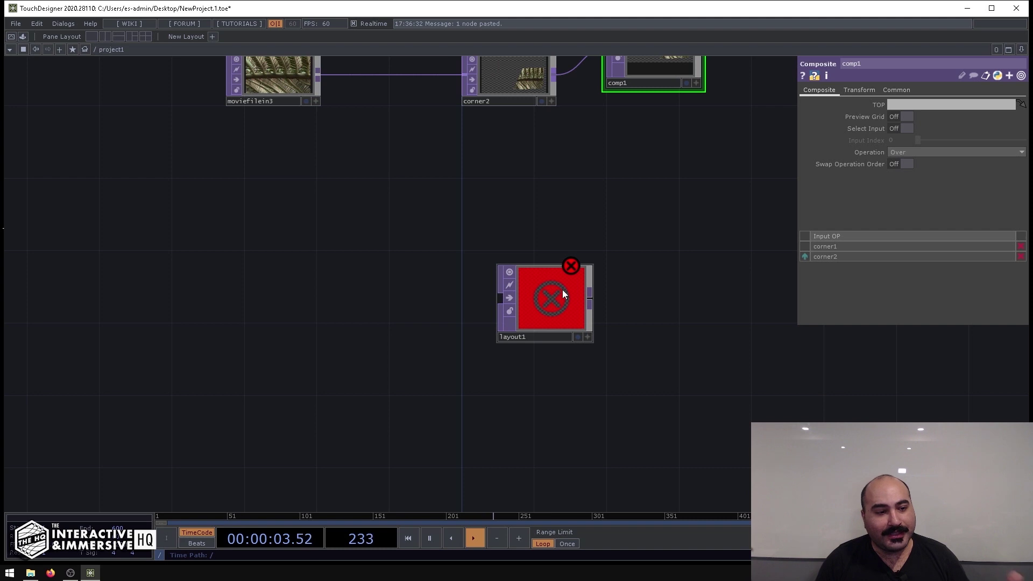
left_click(563, 290)
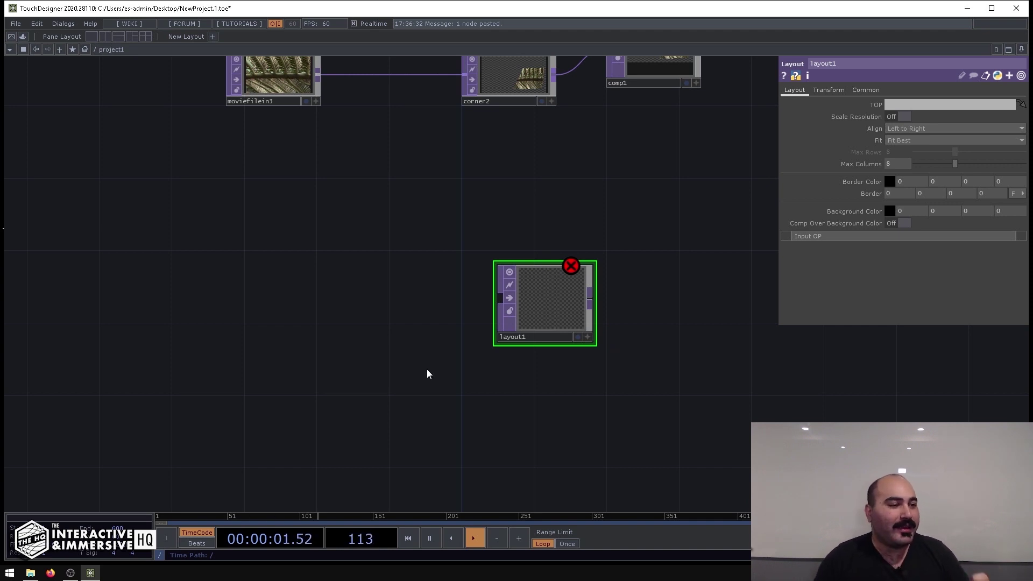
Add a Container COMP and inspect its Children Align options, leaving them at None
key("Tab")
left_click(258, 240)
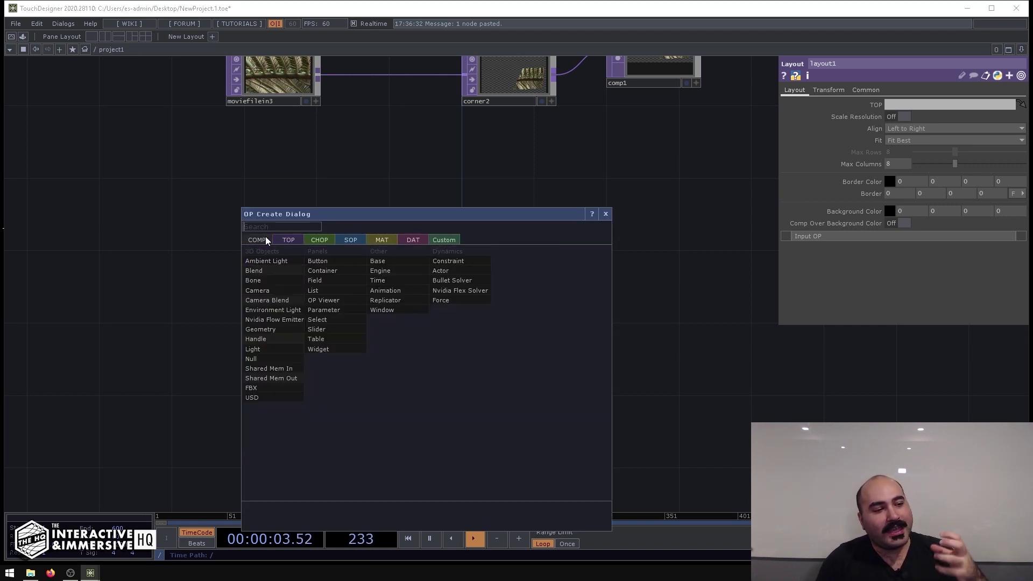
left_click(323, 271)
left_click(323, 320)
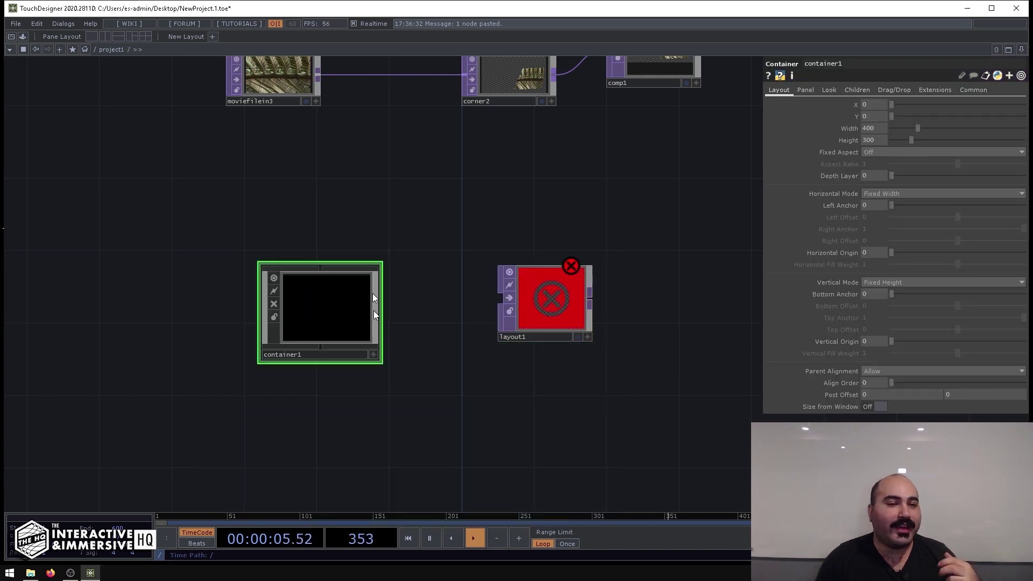
key("shift+h")
left_click(869, 89)
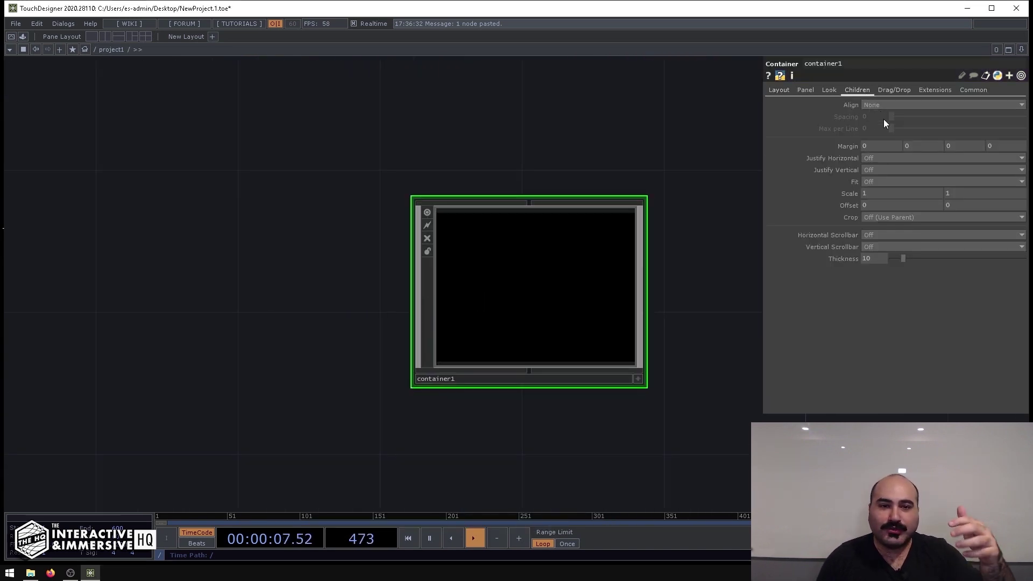
left_click(880, 106)
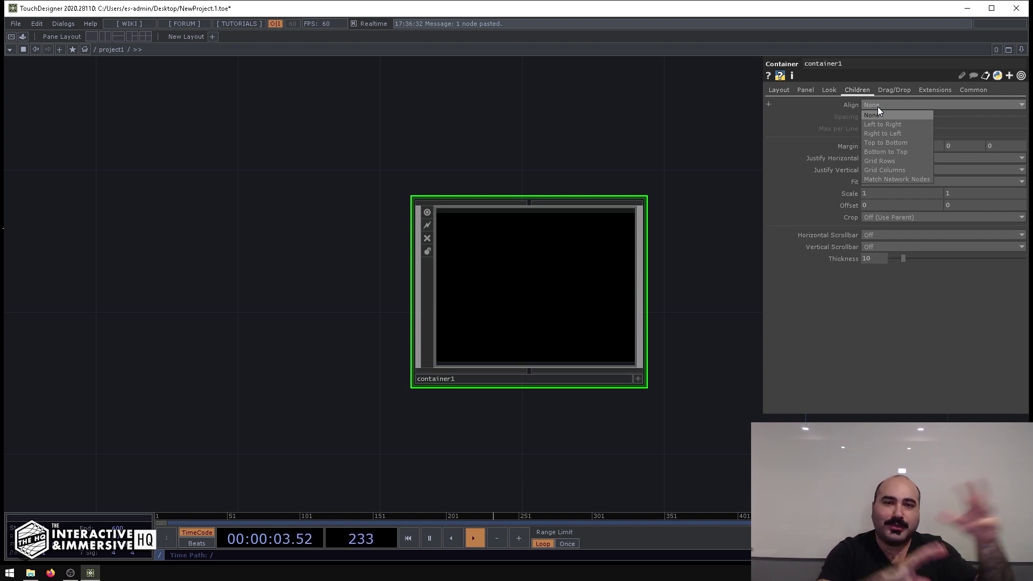
left_click(877, 106)
Delete the temporary container1
scroll(703, 179, "down", 3)
left_click_drag(651, 231, 546, 232)
scroll(465, 272, "up", 3)
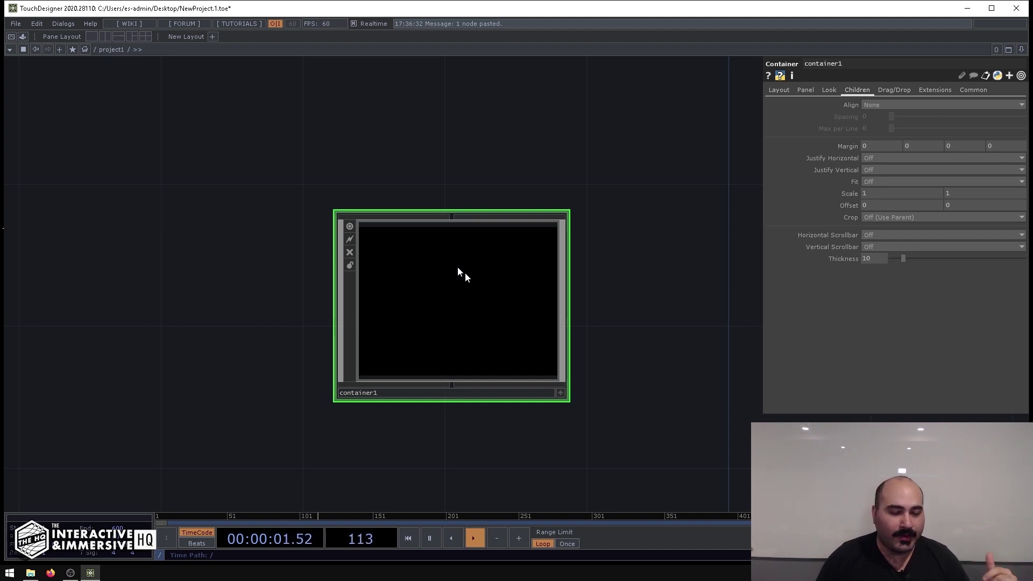
key("Delete")
scroll(466, 273, "down", 3)
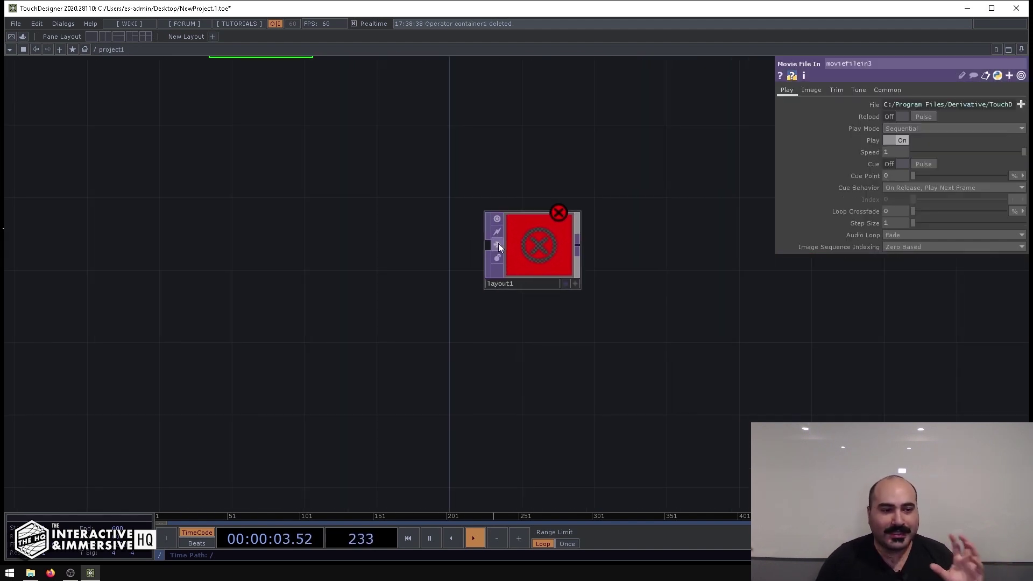
Add a Movie File In TOP, moviefilein4, beside layout1 loading Mettler.1
left_click(531, 245)
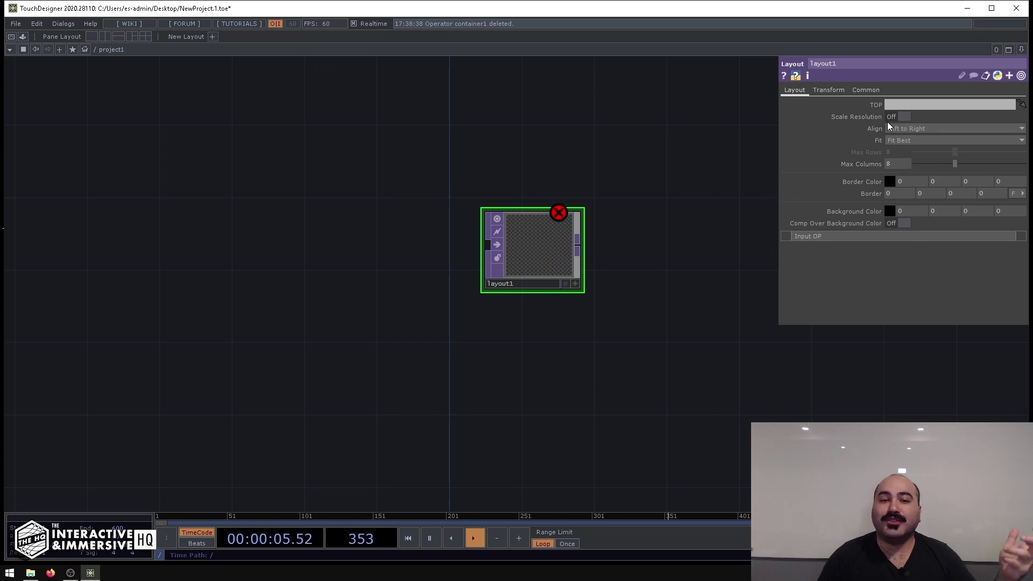
left_click_drag(397, 177, 500, 205)
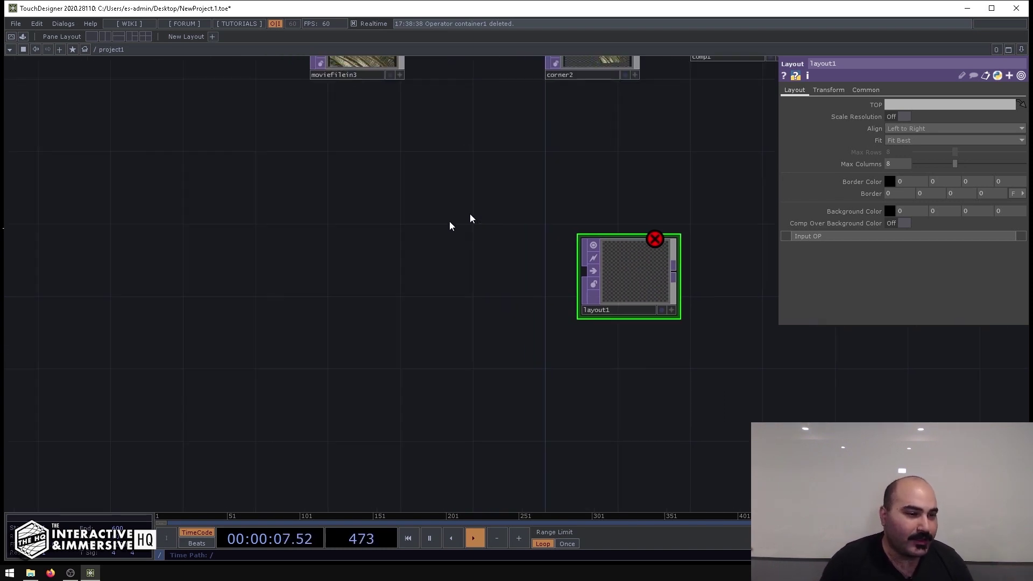
key("Tab")
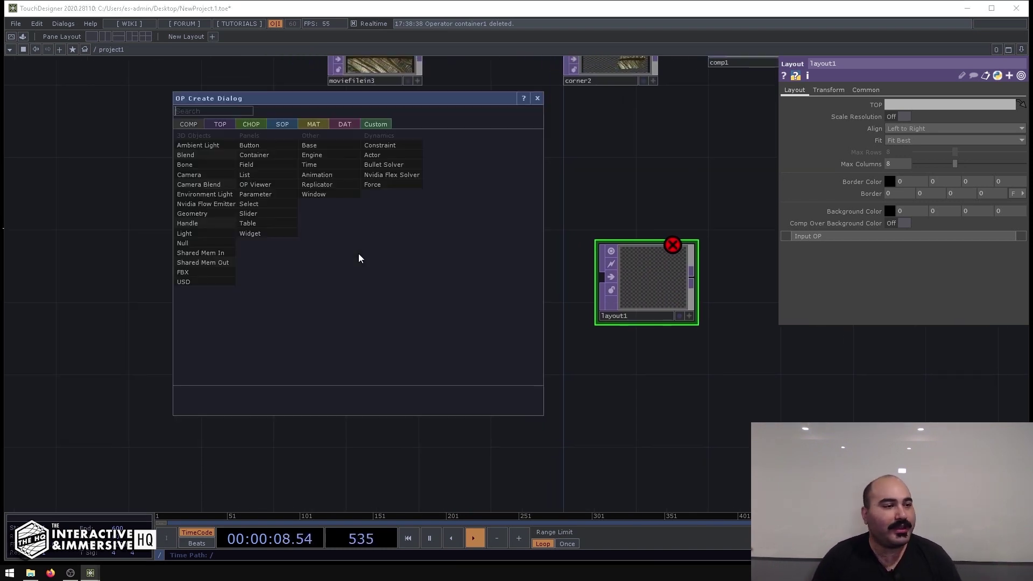
left_click(220, 124)
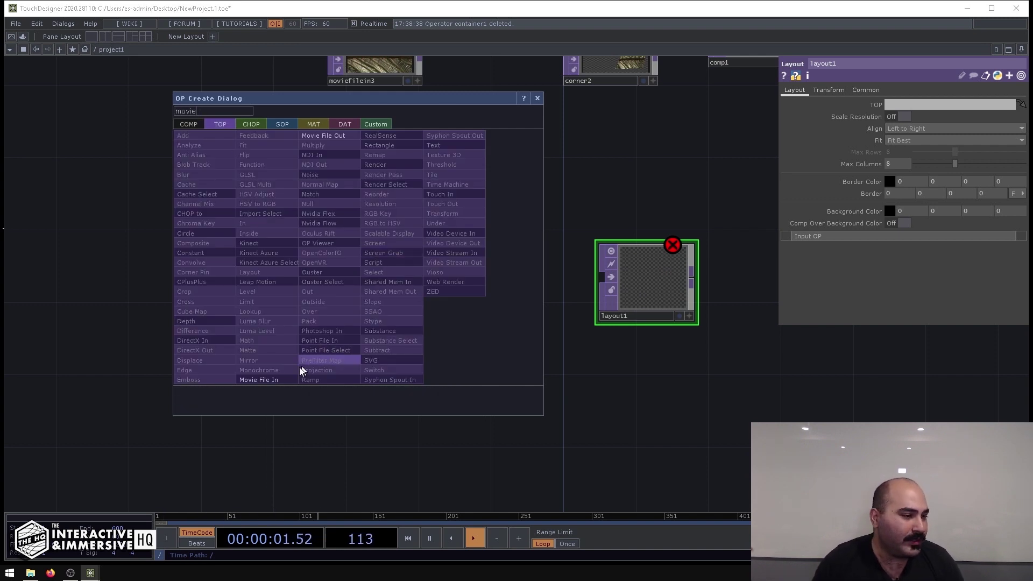
left_click(277, 379)
left_click(325, 304)
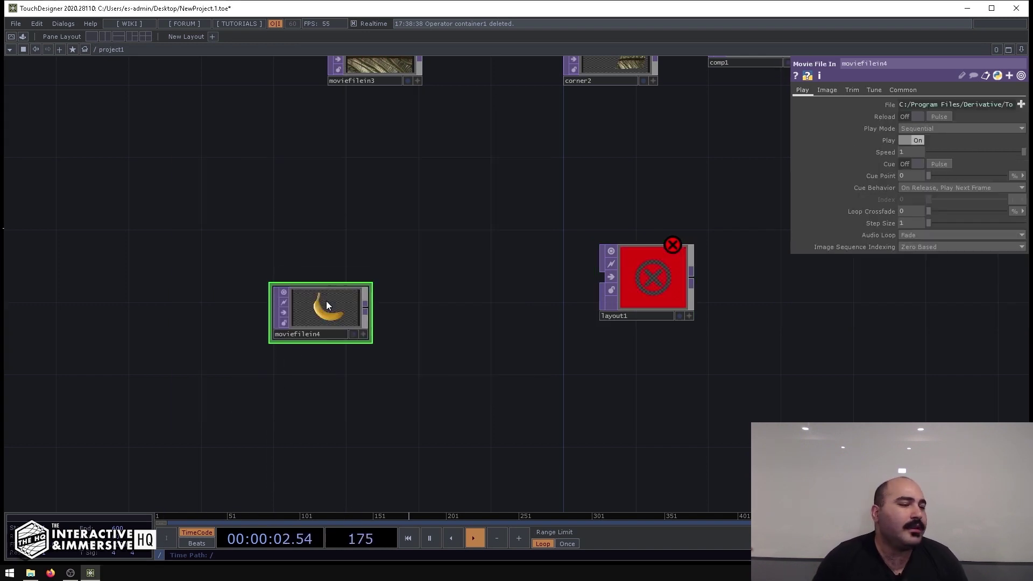
left_click(1023, 105)
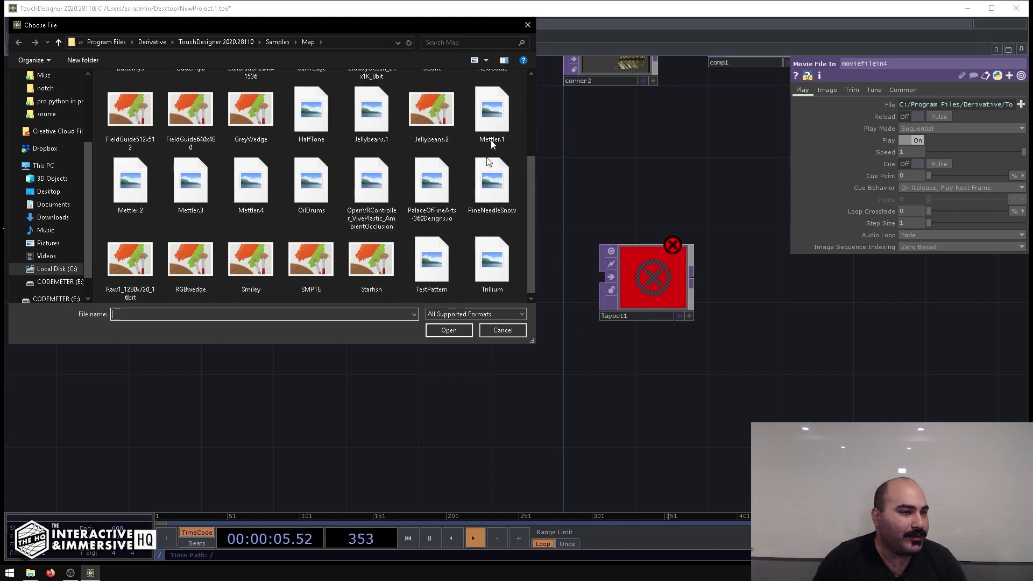
double_click(493, 122)
Duplicate it as moviefilein5 and load Mettler.2
key("ctrl+c")
key("ctrl+v")
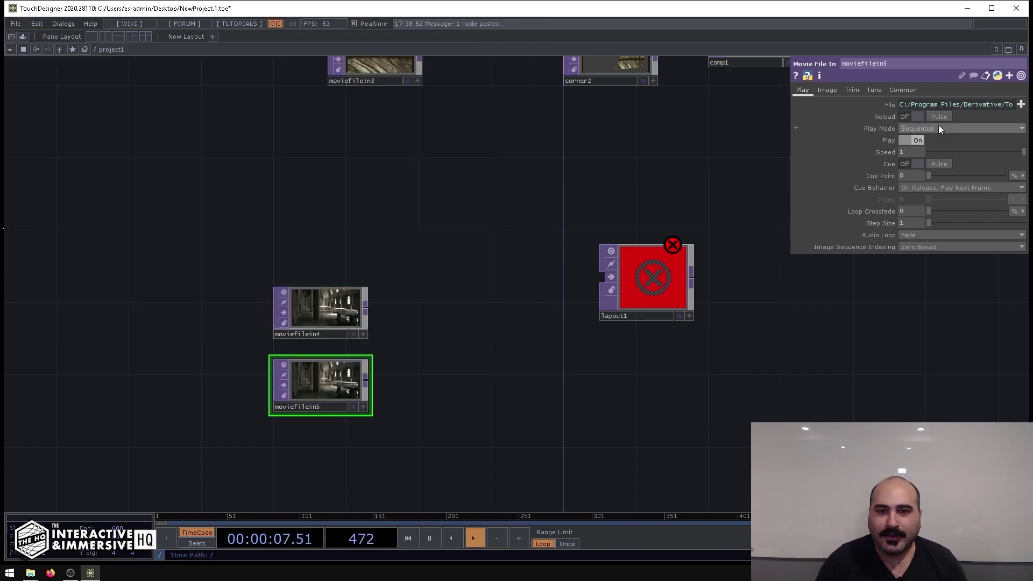
left_click(1021, 105)
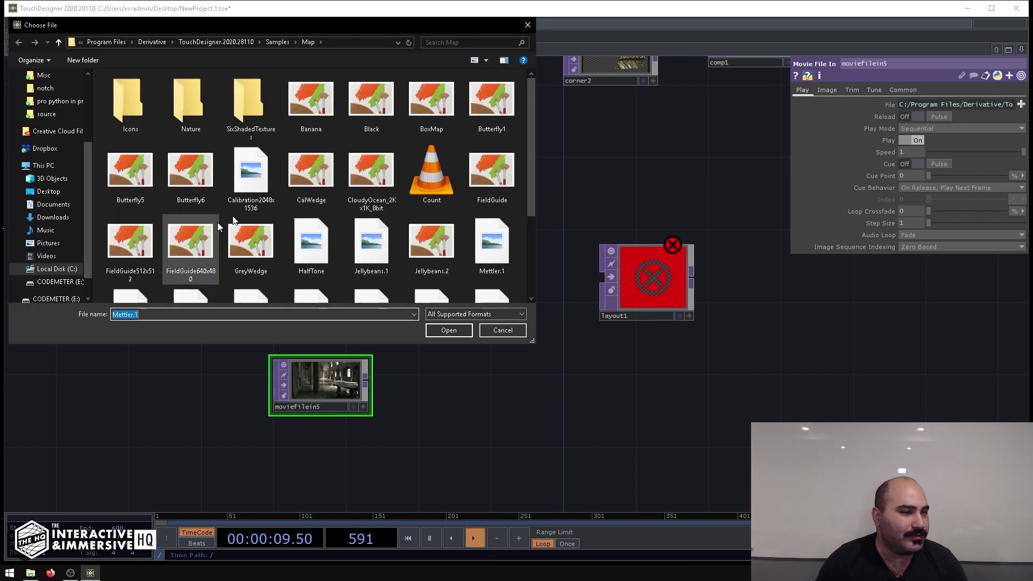
scroll(218, 221, "down", 5)
double_click(141, 192)
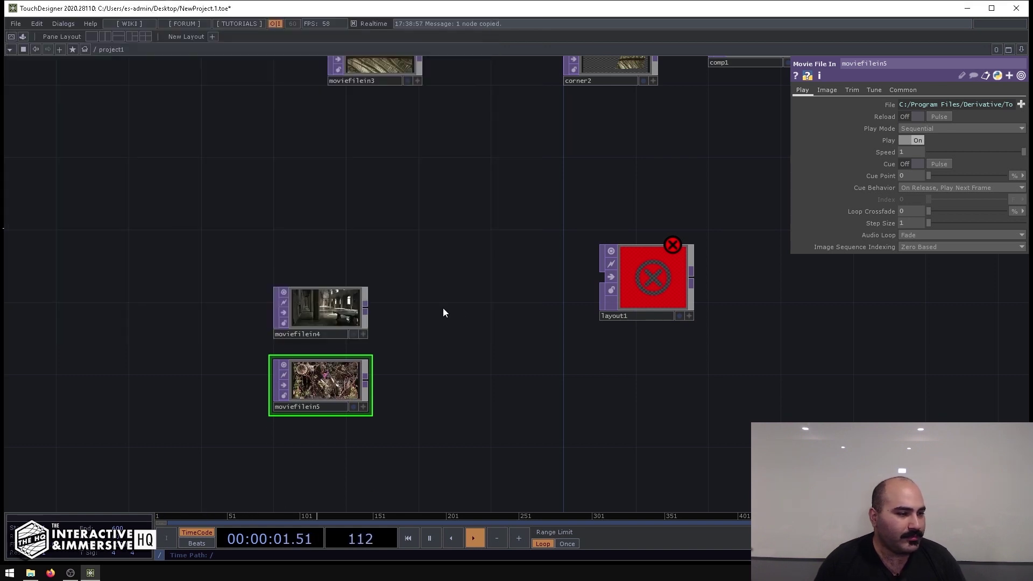
Paste another copy as moviefilein6 and load the clouds clip
key("ctrl+v")
left_click(1021, 104)
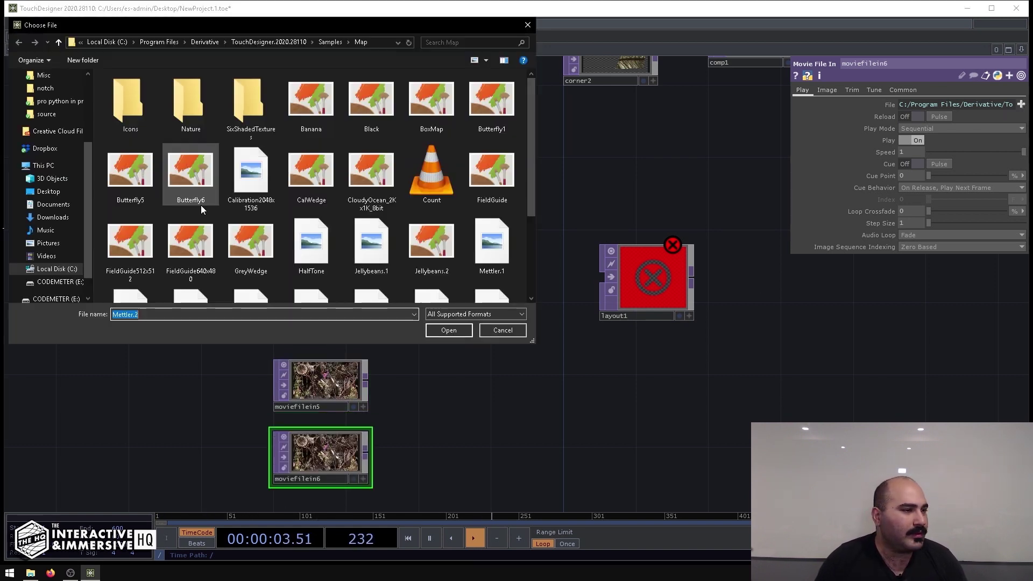
scroll(202, 205, "down", 3)
double_click(199, 210)
Paste a fourth copy, moviefilein7, and load a fern movie into it
left_click_drag(418, 376, 424, 230)
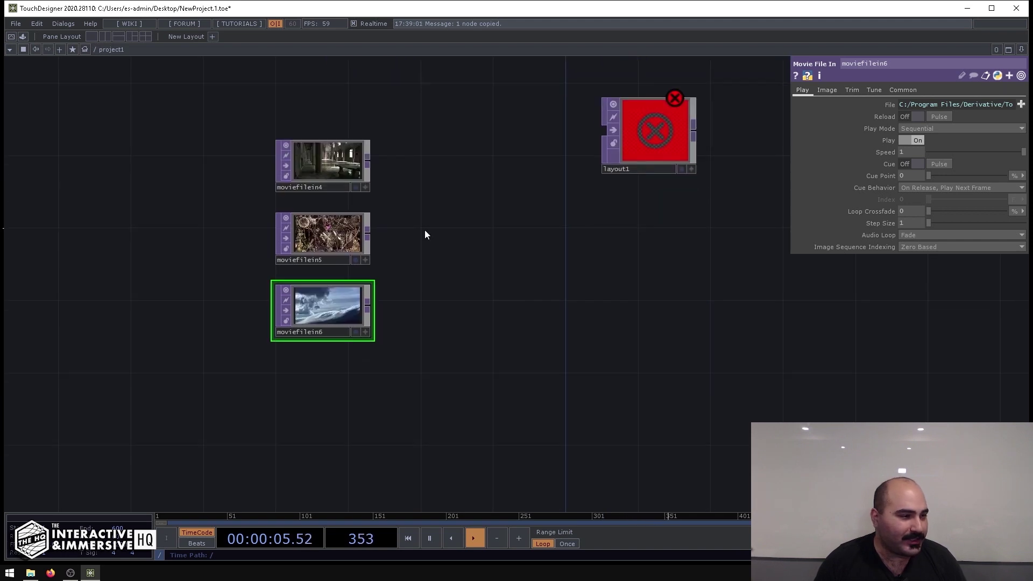
key("ctrl+v")
left_click(1021, 104)
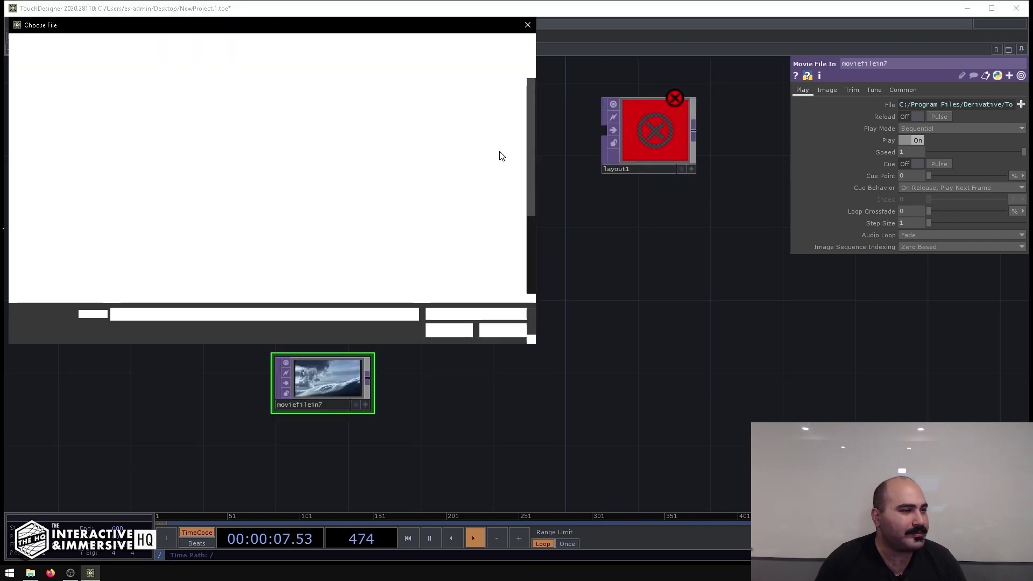
double_click(242, 187)
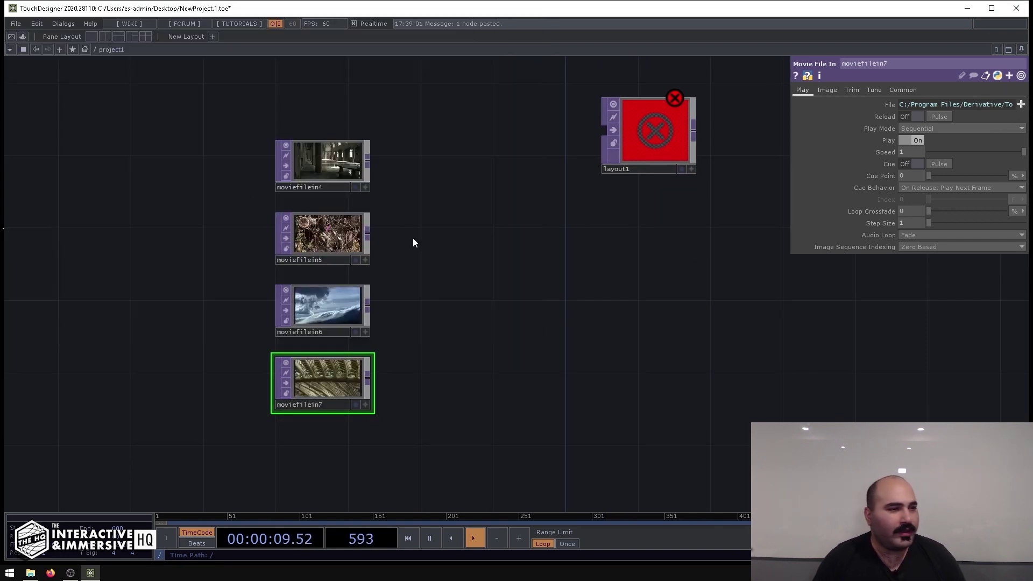
Move layout1 down and wire moviefilein4 through moviefilein7 into its input
left_click_drag(441, 269, 487, 312)
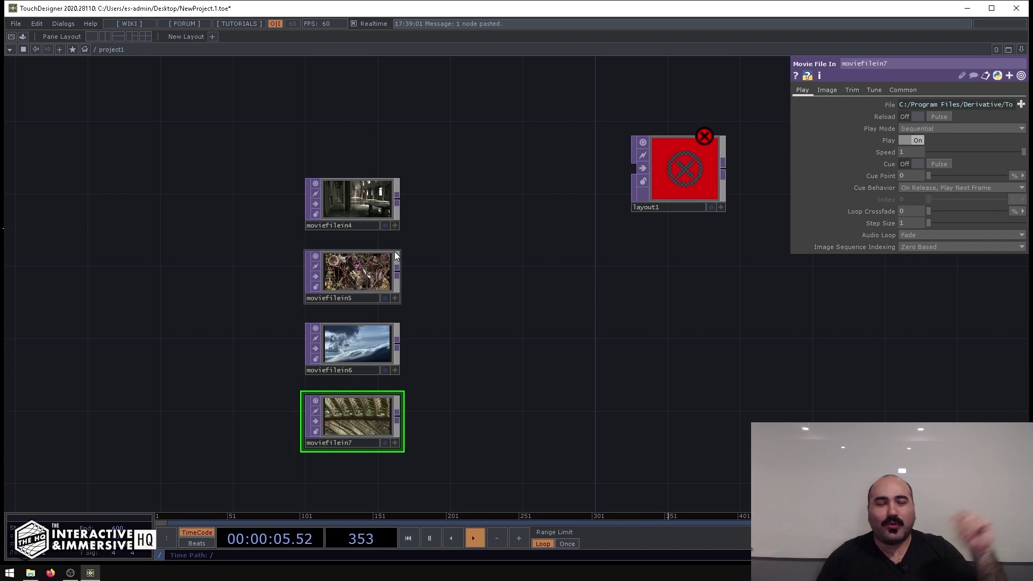
left_click_drag(682, 171, 682, 298)
left_click_drag(442, 220, 281, 457)
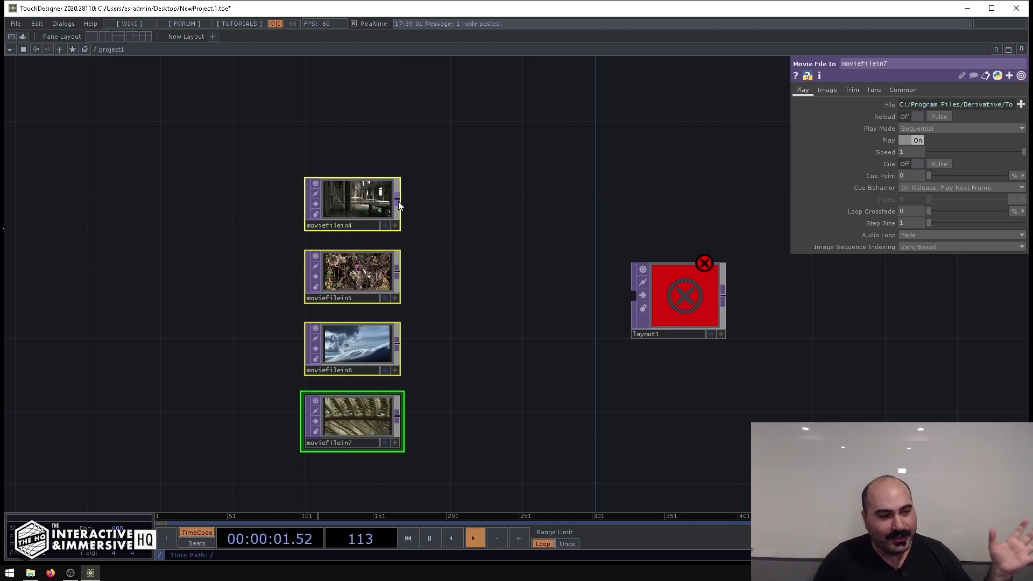
left_click_drag(399, 201, 620, 293)
scroll(694, 307, "up", 5)
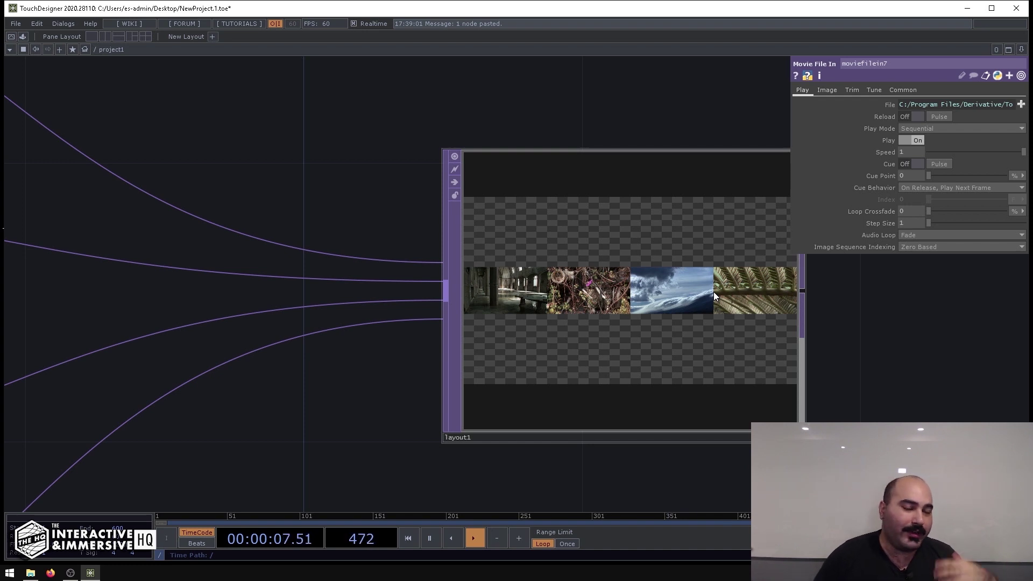
Turn on Scale Resolution for layout1
left_click(714, 292)
left_click_drag(829, 356, 789, 358)
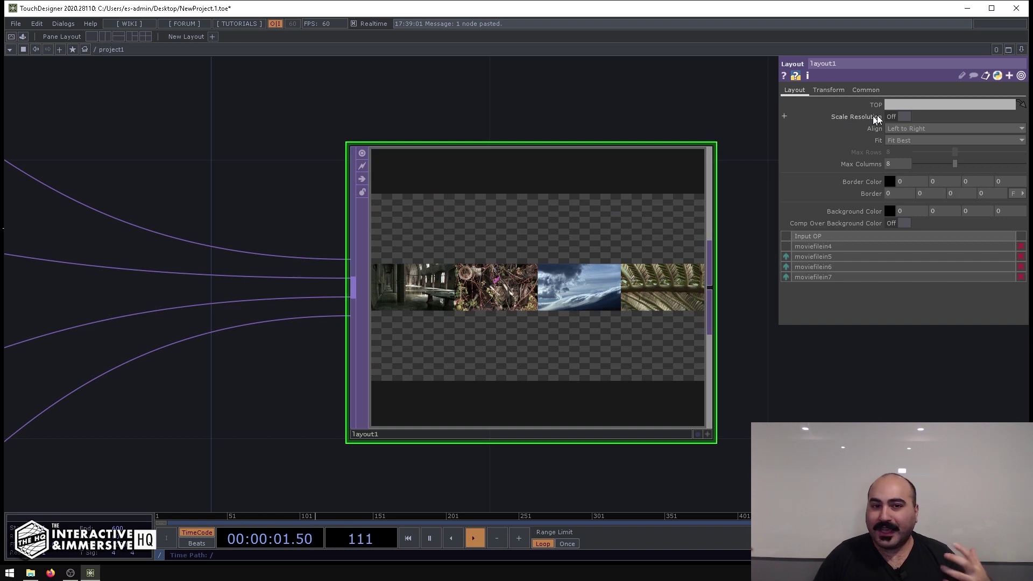
left_click(894, 117)
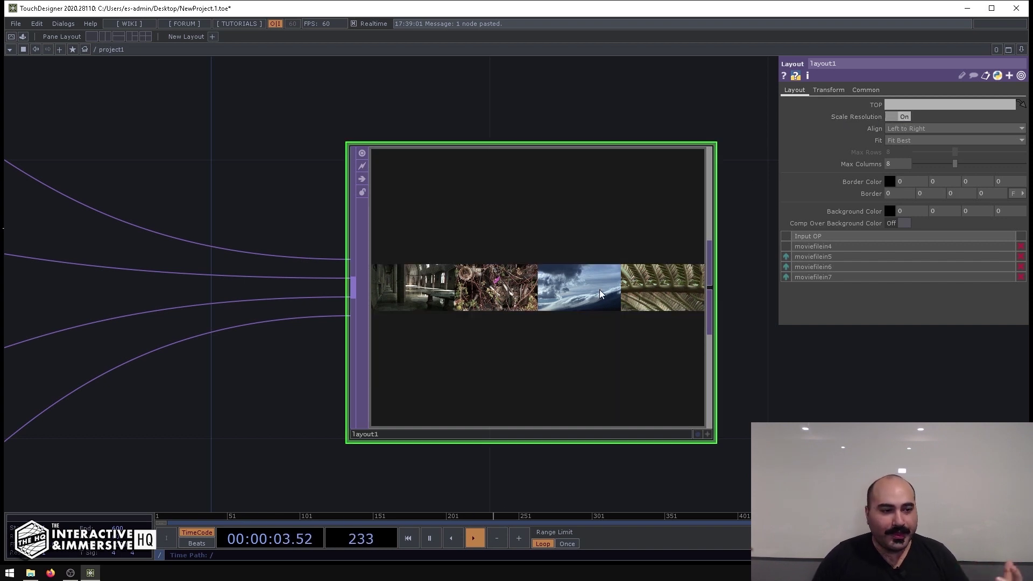
scroll(601, 294, "down", 5)
Inspect the resolution info of layout1 and moviefilein4 through moviefilein7
middle_click(542, 291)
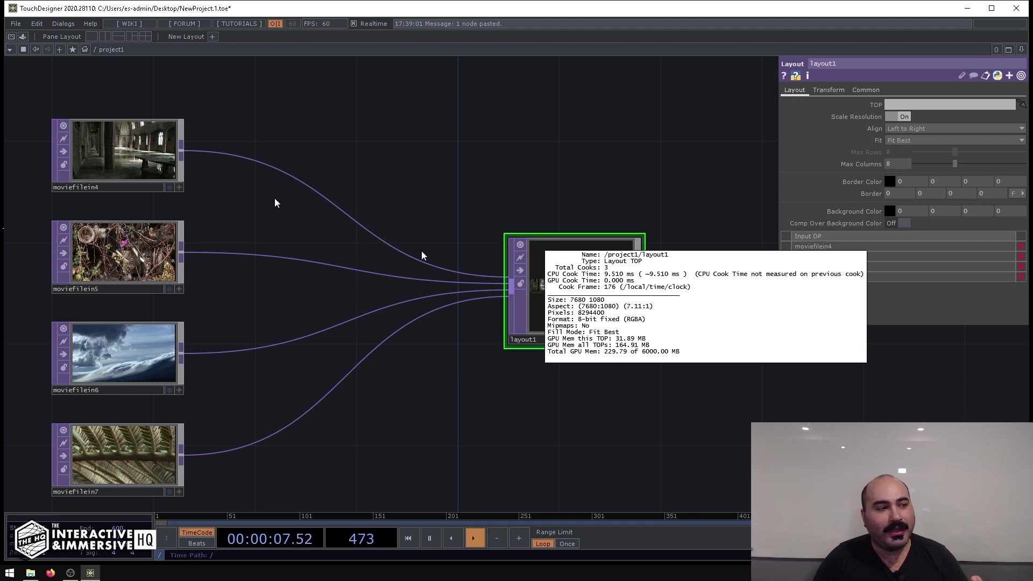
middle_click(137, 155)
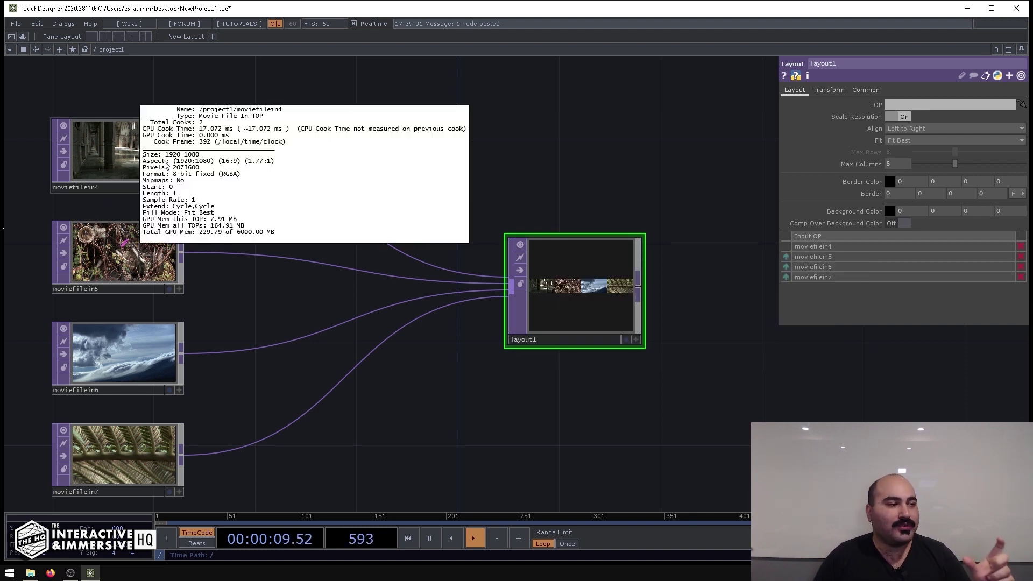
middle_click(119, 233)
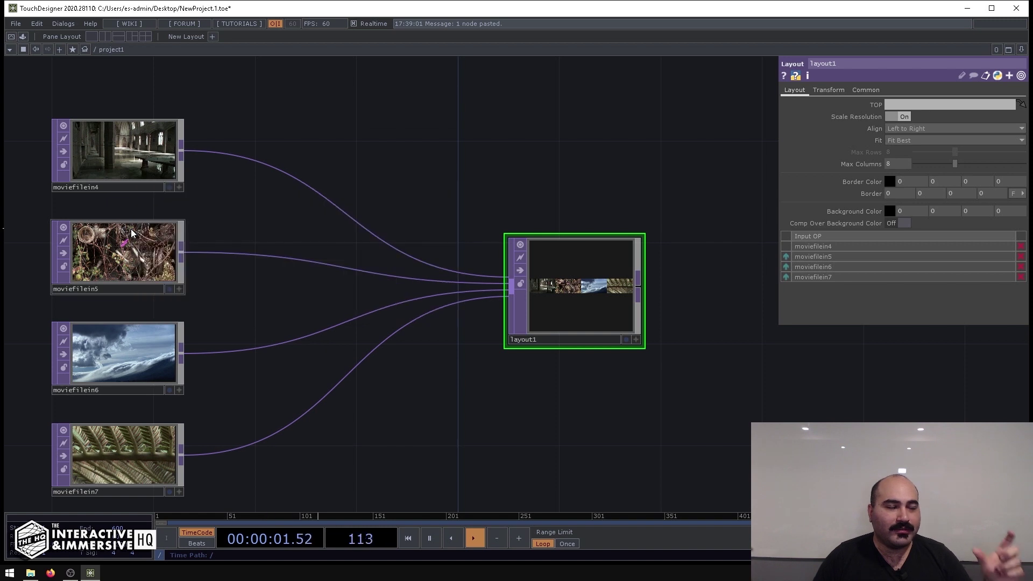
middle_click(131, 168)
middle_click(133, 266)
middle_click(152, 360)
middle_click(154, 447)
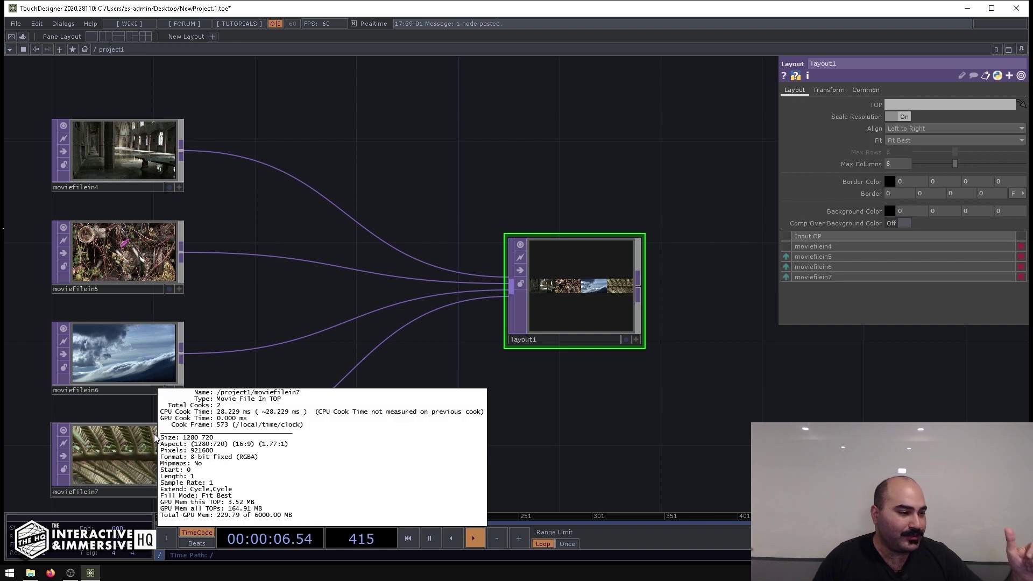
middle_click(589, 281)
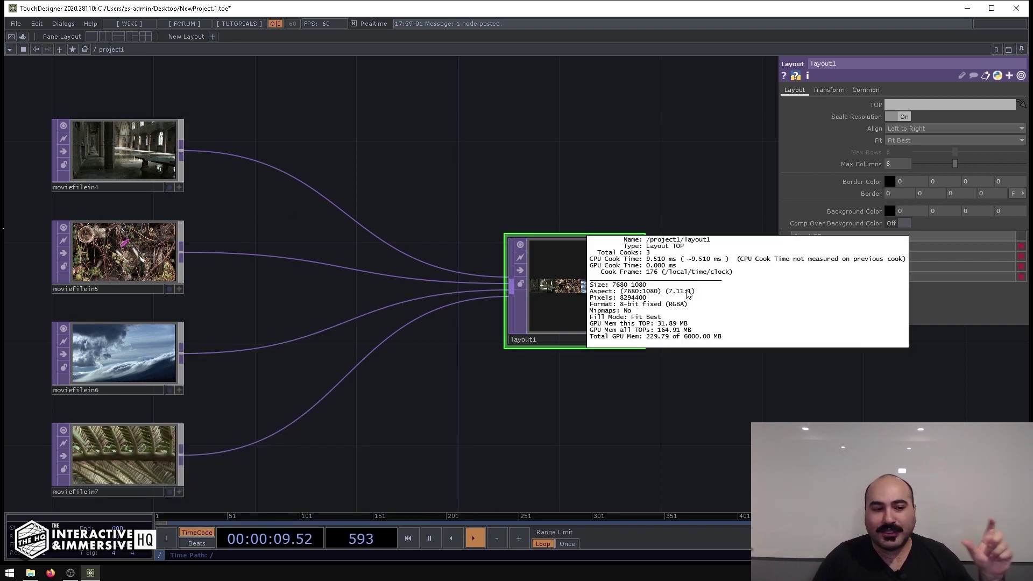
Confirm layout1 outputs a 7680x1080 strip with its node enlarged
scroll(538, 283, "up", 4)
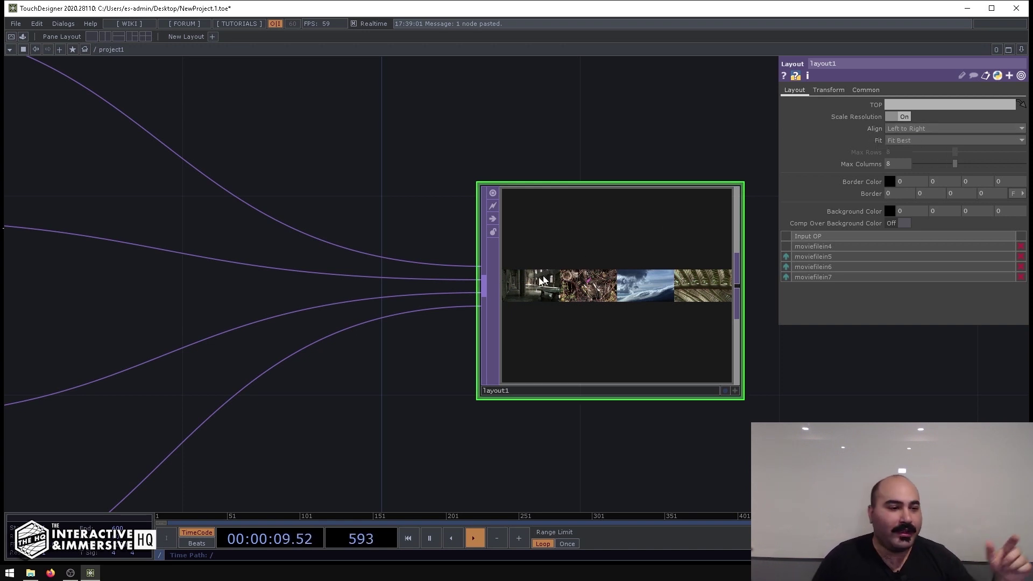
middle_click_drag(533, 285, 564, 304)
middle_click_drag(647, 291, 632, 300)
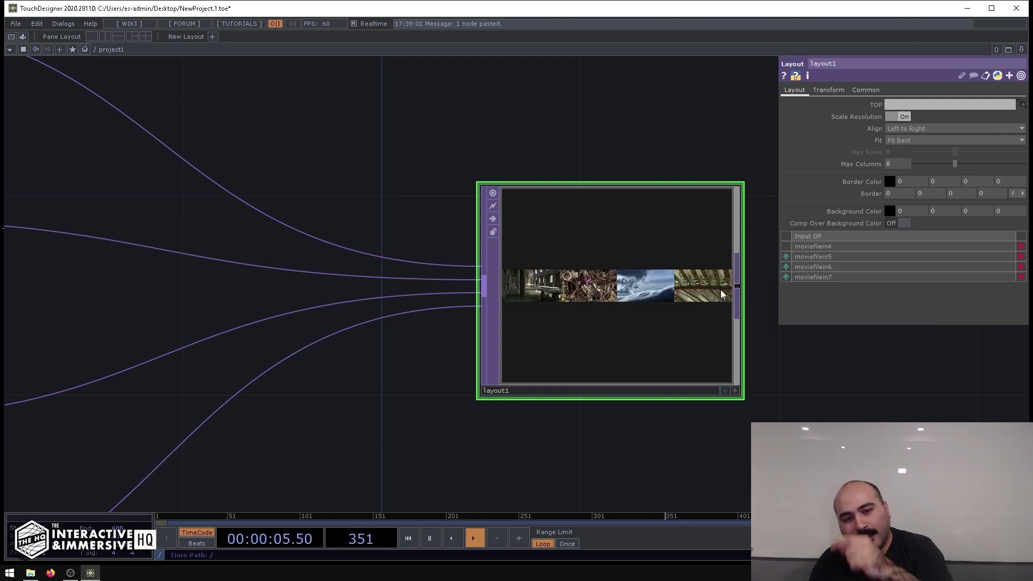
scroll(703, 291, "up", 2)
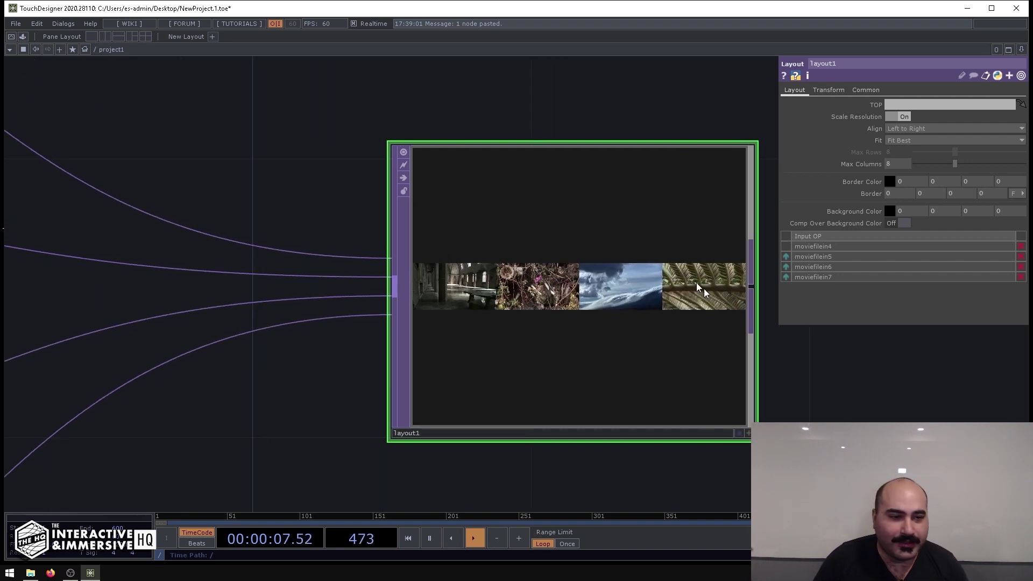
scroll(702, 295, "up", 2)
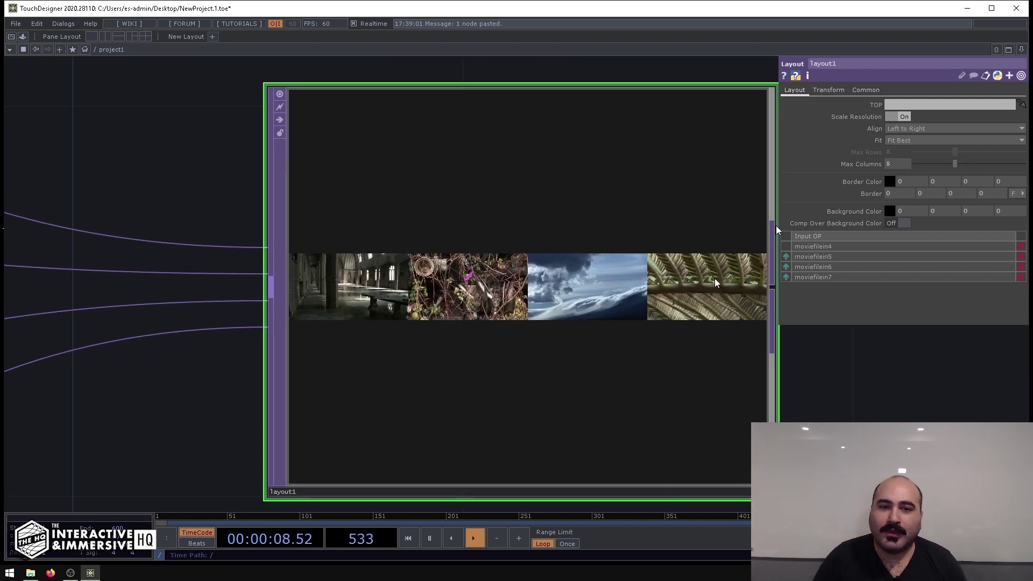
Change layout1's Align to Top to Bottom, then settle on Grid Rows for a 2x2 grid
mouse_move(941, 166)
left_mouse_down()
mouse_move(922, 166)
mouse_move(955, 167)
left_mouse_up()
left_click(910, 128)
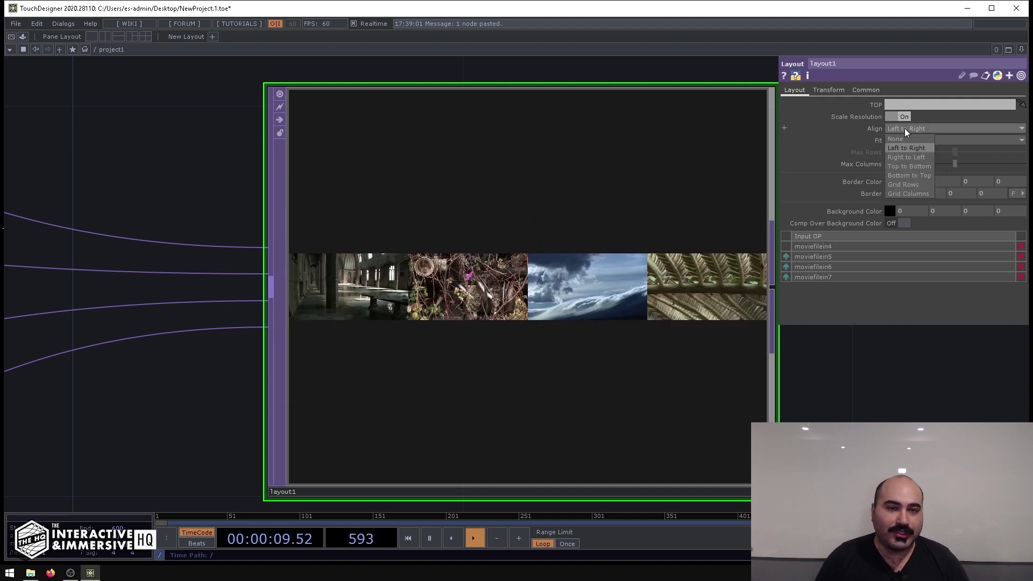
left_click(905, 167)
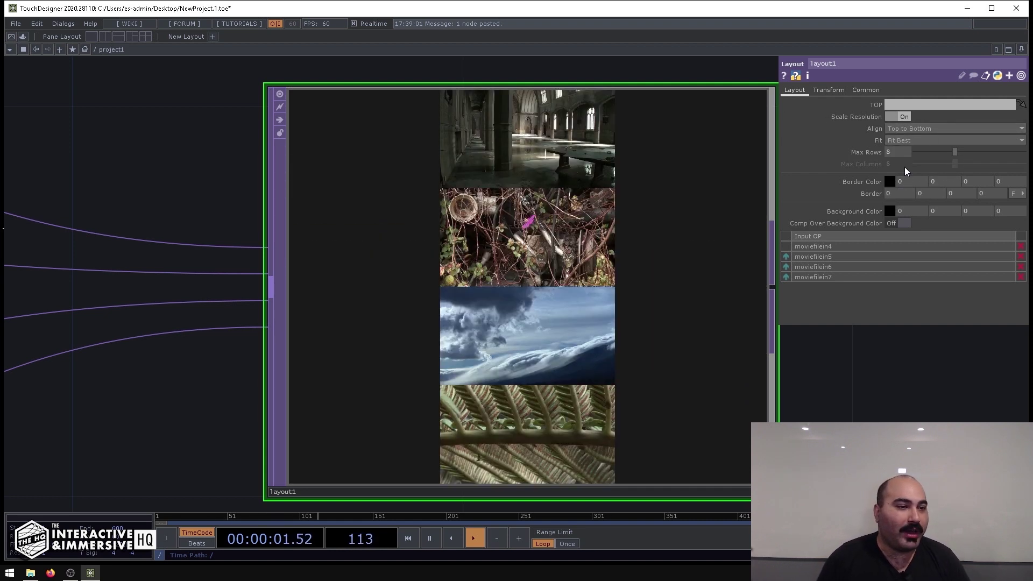
middle_click(534, 241)
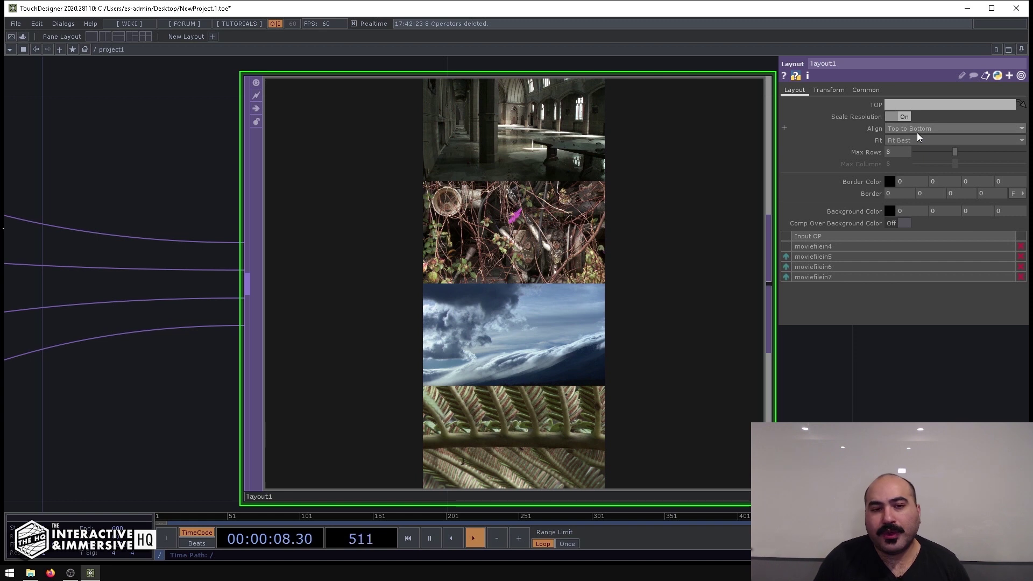
left_click(918, 131)
left_click(906, 192)
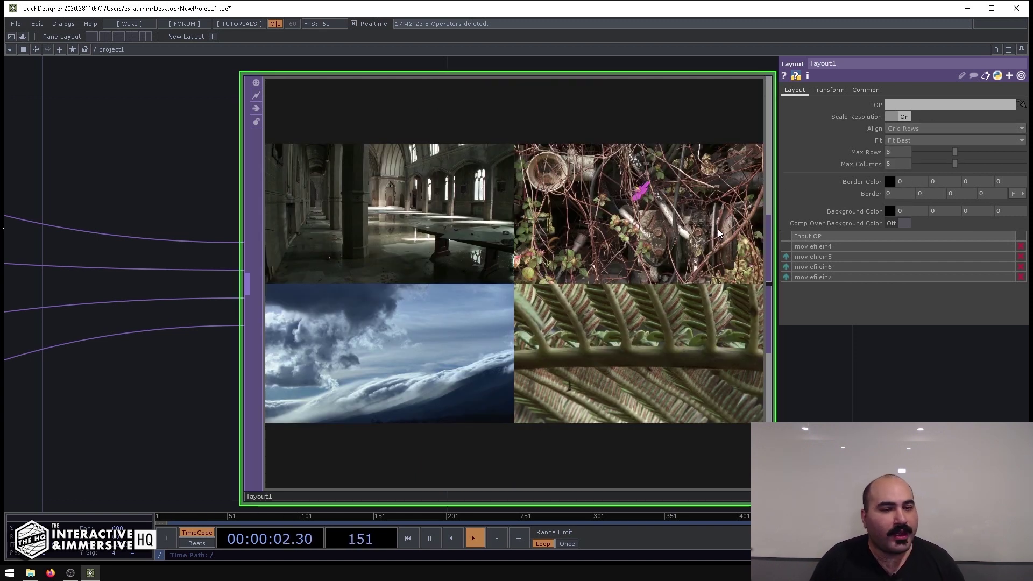
scroll(719, 232, "down", 4)
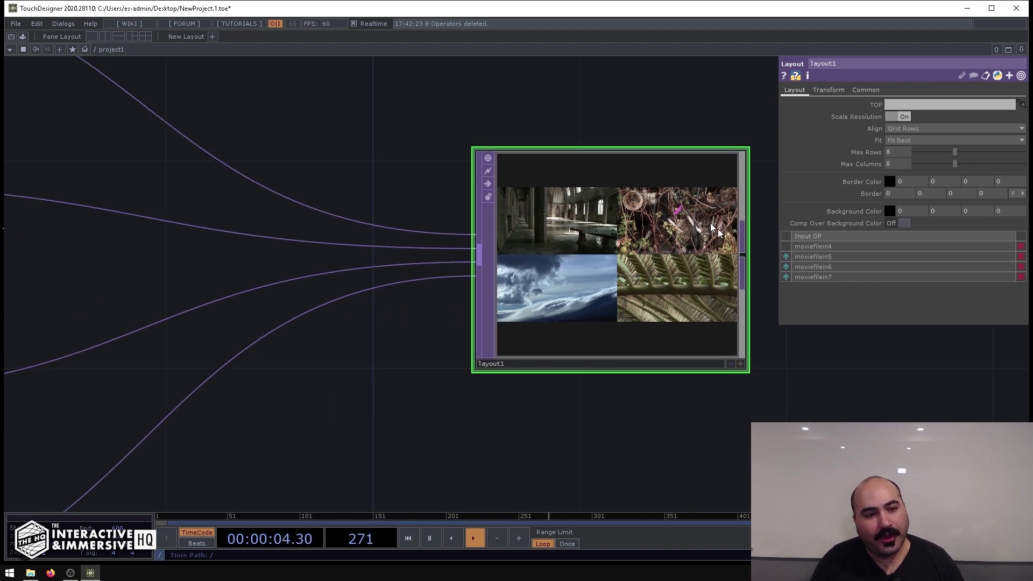
scroll(716, 230, "up", 4)
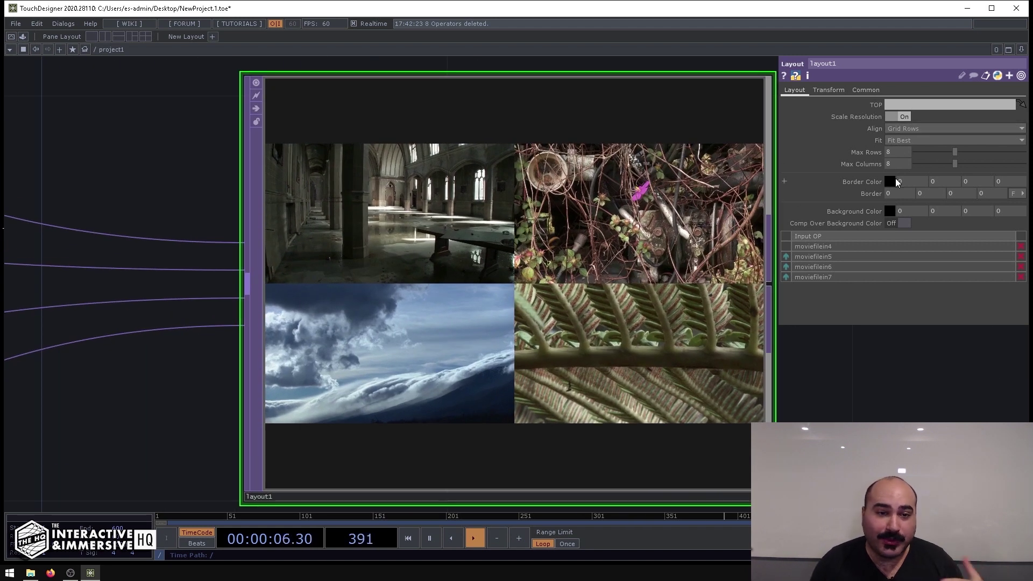
scroll(700, 285, "down", 8)
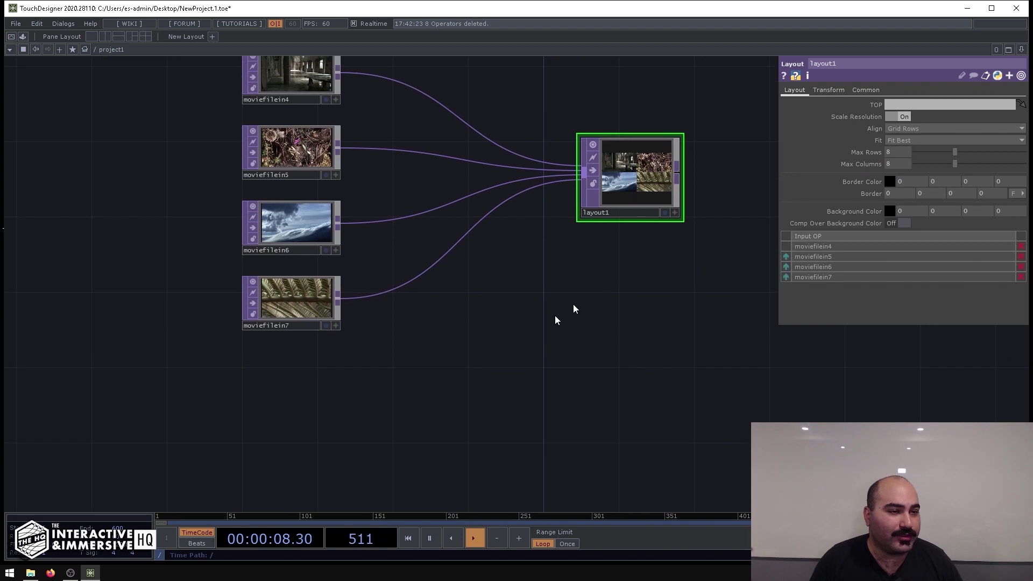
Copy the four movie nodes twice, creating moviefilein8–11 and moviefilein12–15
scroll(533, 334, "down", 3)
left_click_drag(479, 363, 361, 101)
key("ctrl+c")
key("ctrl+v")
scroll(463, 285, "down", 2)
middle_click_drag(479, 314, 491, 196)
left_click_drag(474, 357, 447, 213)
key("ctrl+c")
key("ctrl+v")
Paste moviefilein16–19 and wire all the copies into layout1 for a 4x4 grid
scroll(491, 302, "down", 2)
middle_click_drag(491, 300, 499, 215)
scroll(498, 215, "down", 2)
key("ctrl+v")
left_click_drag(483, 129, 394, 458)
scroll(500, 188, "up", 5)
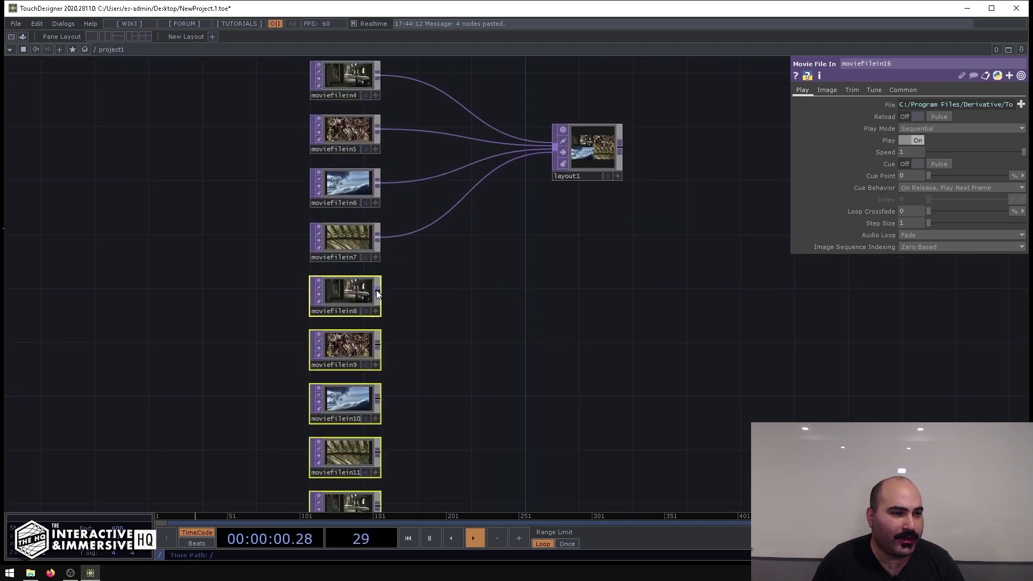
left_click_drag(378, 294, 531, 161)
scroll(599, 104, "up", 10)
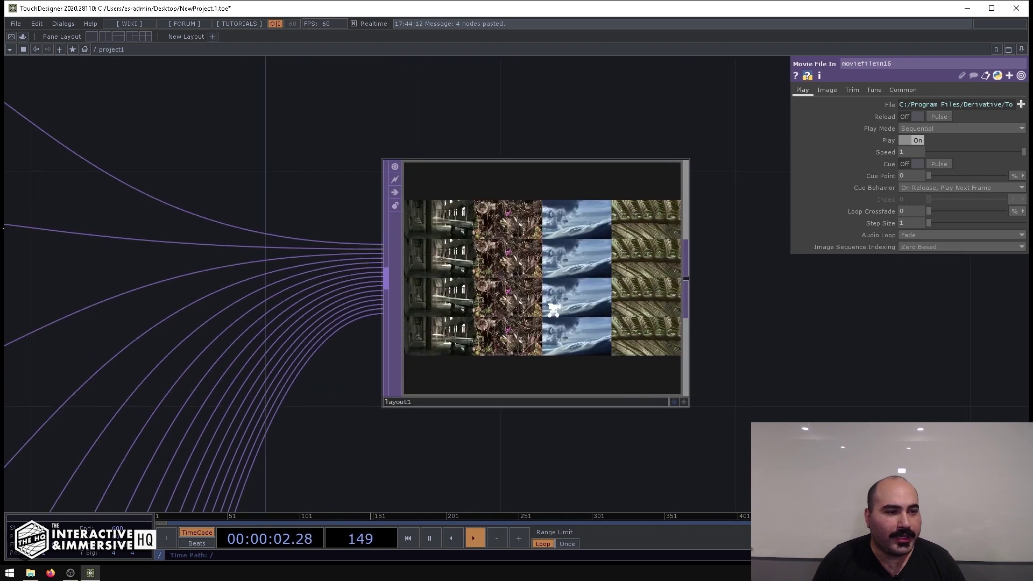
scroll(552, 311, "down", 3)
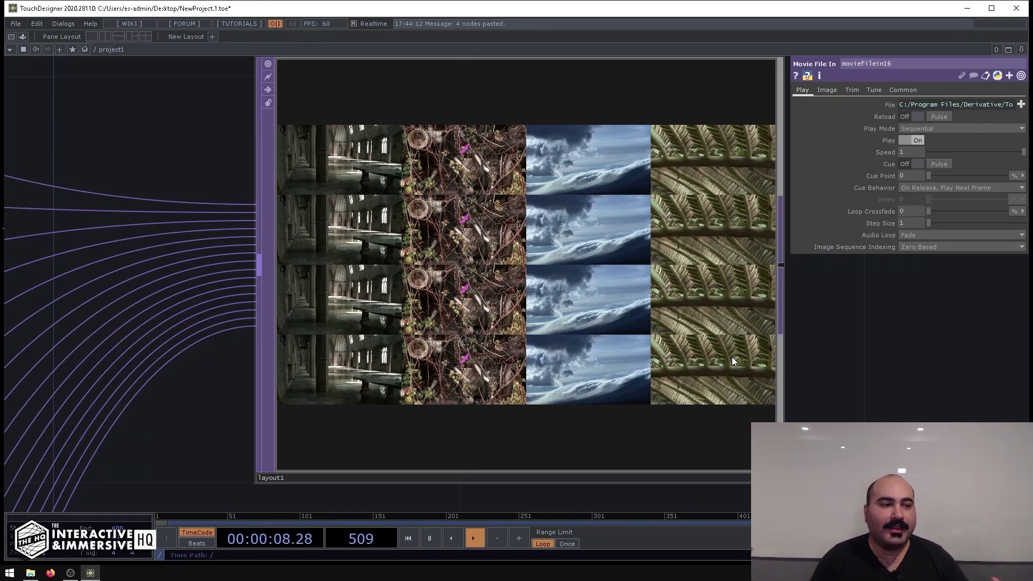
Change layout1's Fit from Fit Best to Native Resolution so each movie tile keeps its native size
left_click(591, 161)
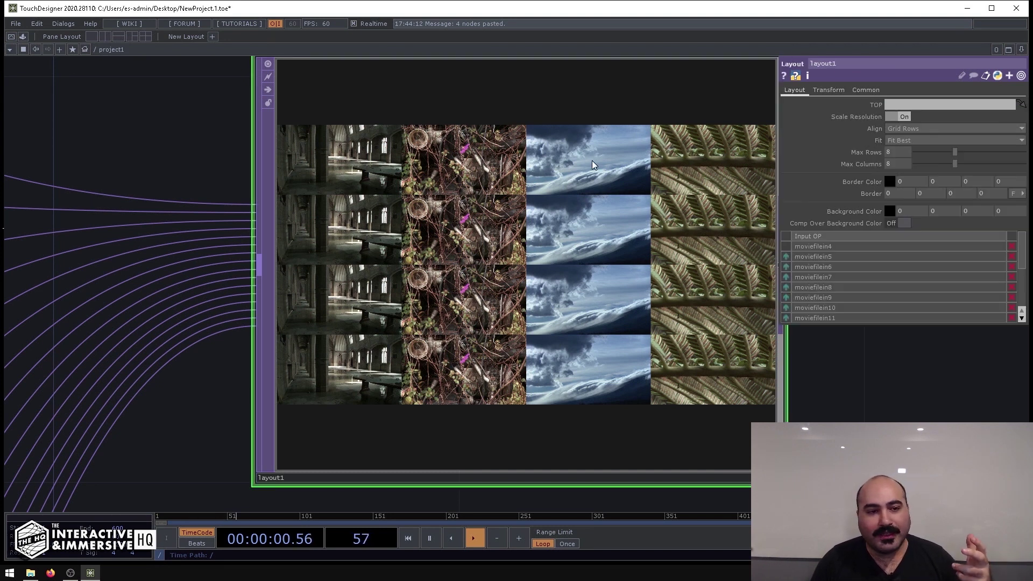
left_click(902, 140)
left_click(896, 196)
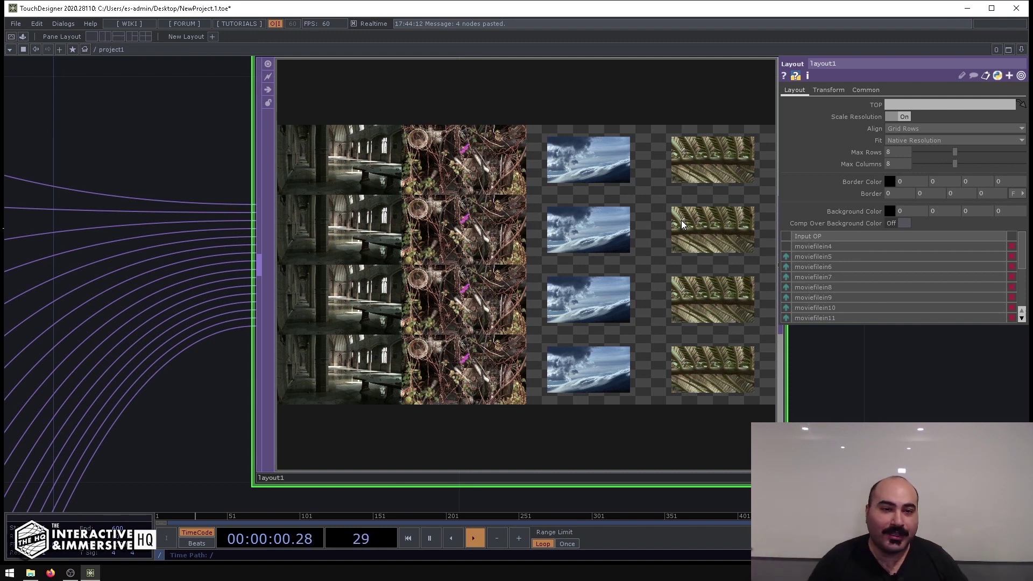
scroll(708, 234, "down", 2)
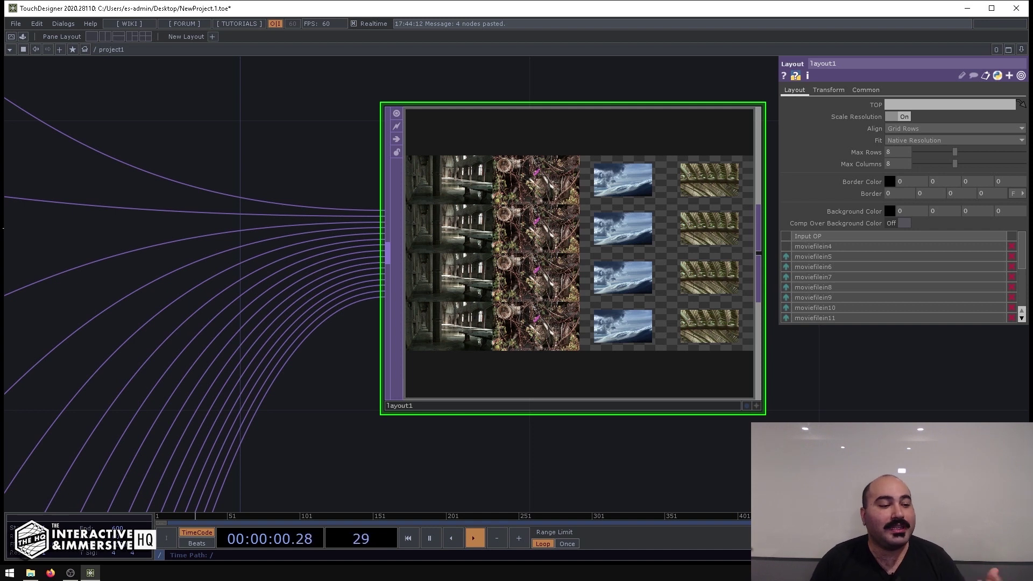
left_click_drag(909, 430, 676, 425)
scroll(656, 406, "down", 2)
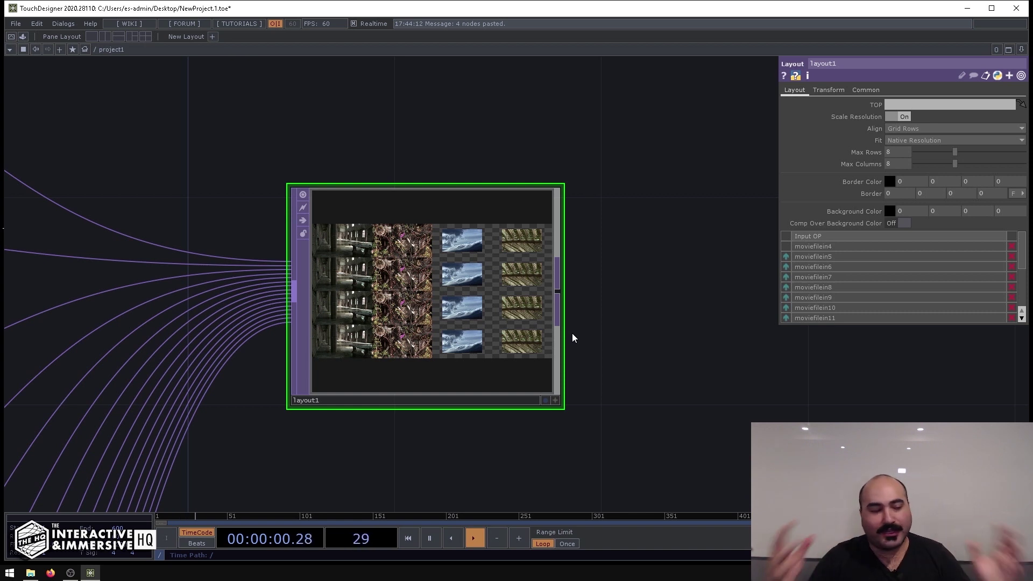
scroll(553, 350, "down", 5)
left_click_drag(551, 347, 519, 421)
scroll(519, 421, "down", 2)
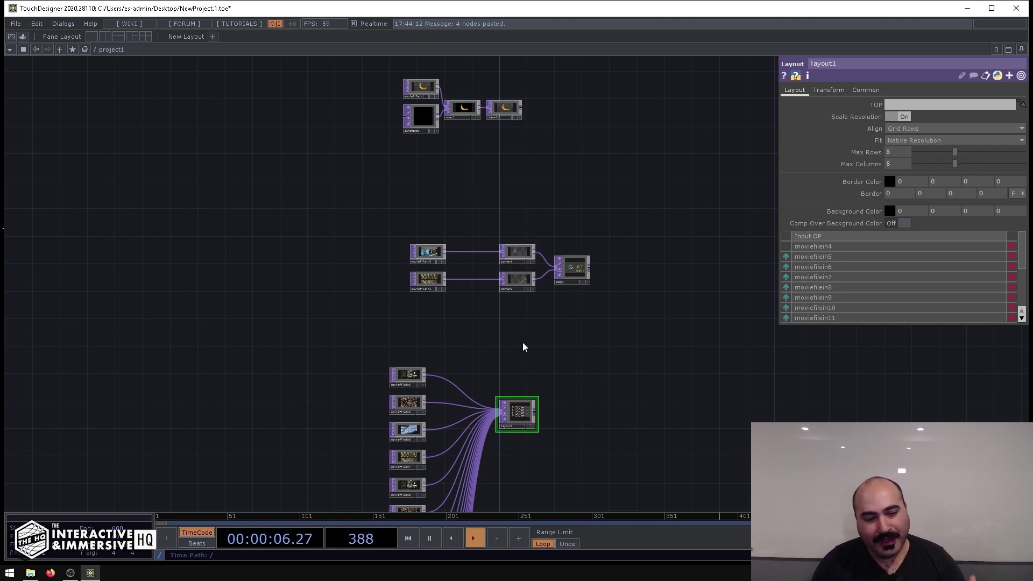